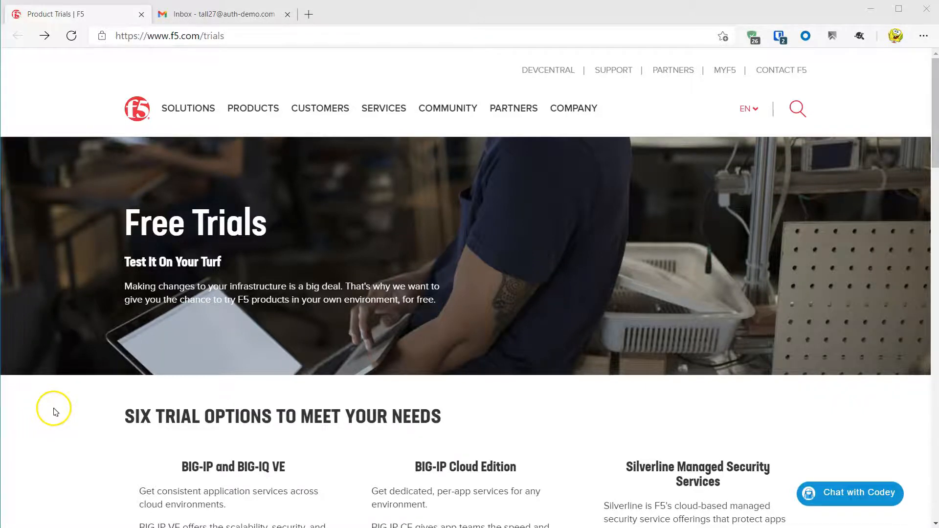
# - Start the BIG-IP VE free trial and register a new F5 account with e-mail and contact details
pyautogui.scroll(-5, 54, 411)
pyautogui.click(175, 424)
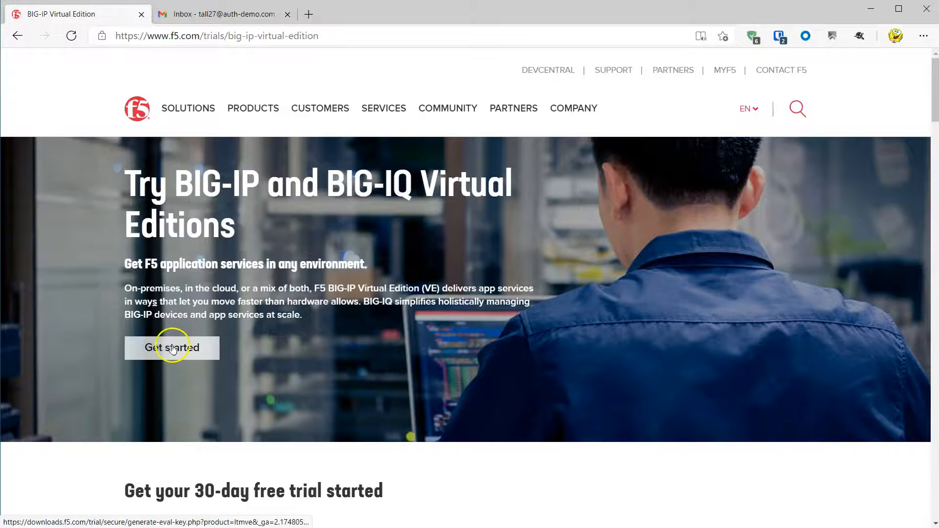
pyautogui.click(172, 348)
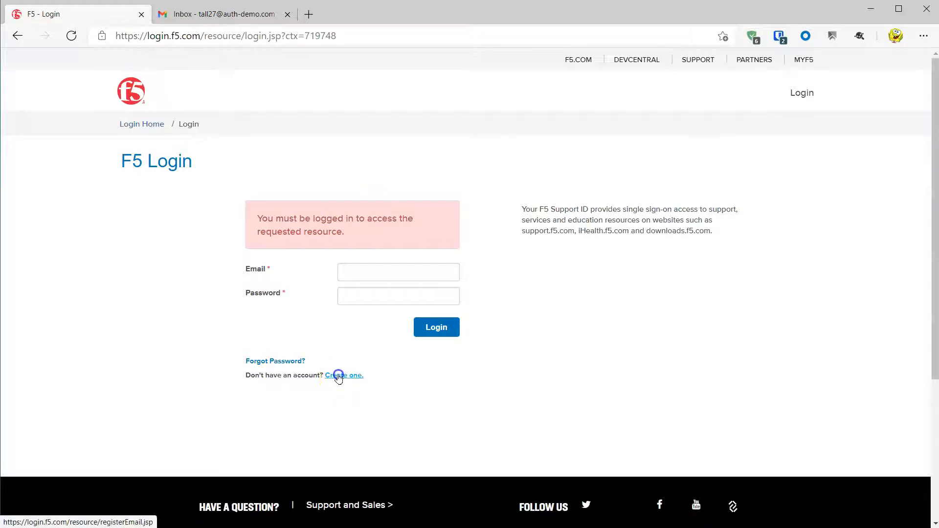
pyautogui.click(338, 376)
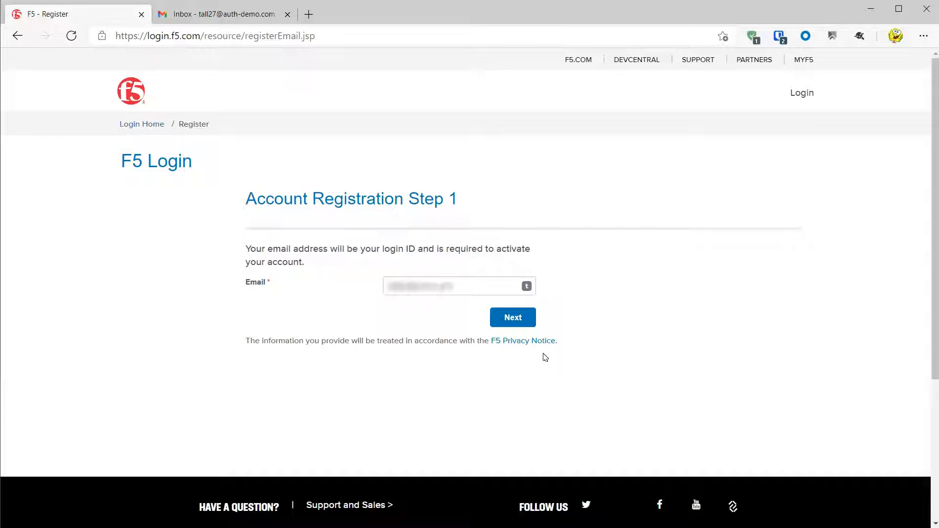
pyautogui.click(510, 319)
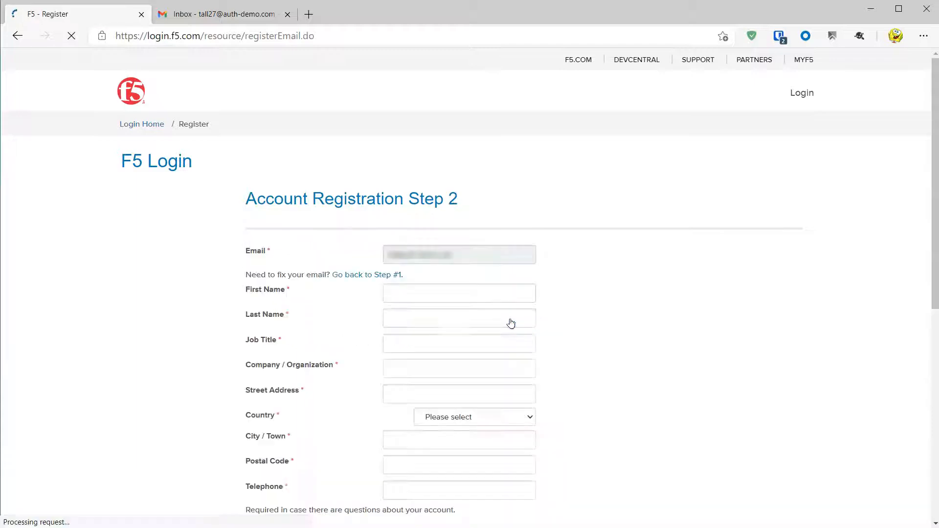
pyautogui.click(502, 493)
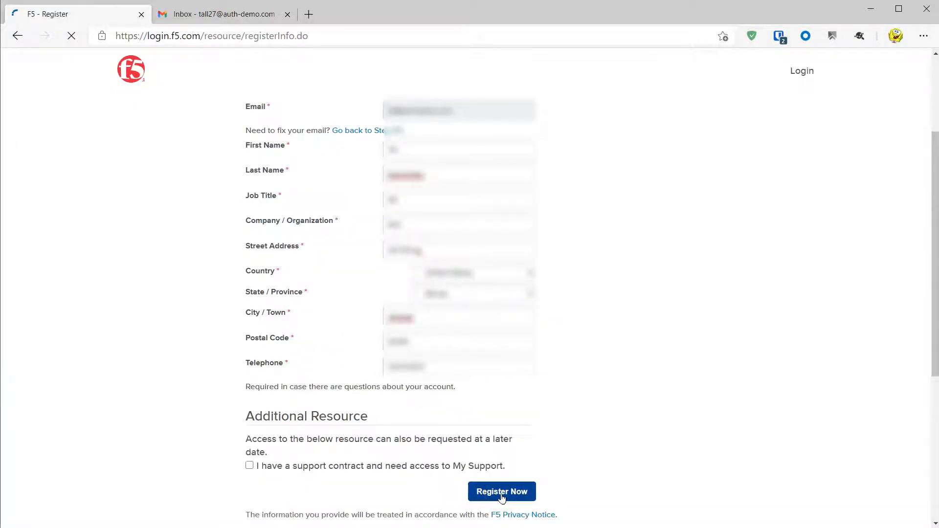
# - Open the F5 New Account Password email in Gmail, activate the account, set a password and sign in
pyautogui.hotkey('ctrl', 'Tab')
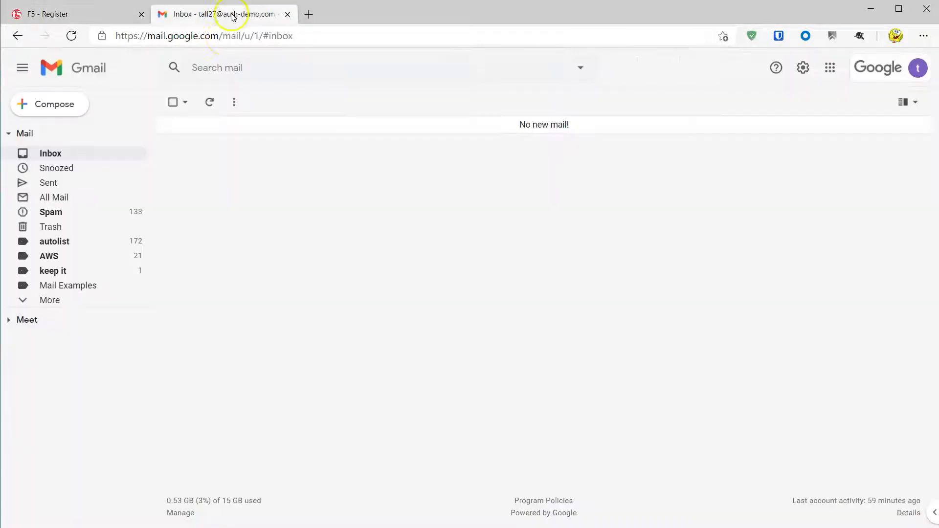
pyautogui.click(210, 103)
pyautogui.click(380, 129)
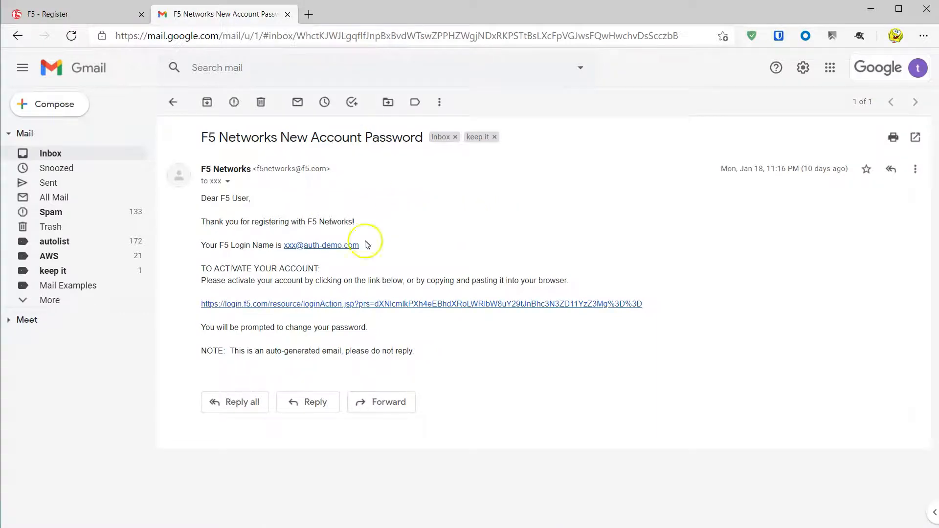
pyautogui.click(248, 307)
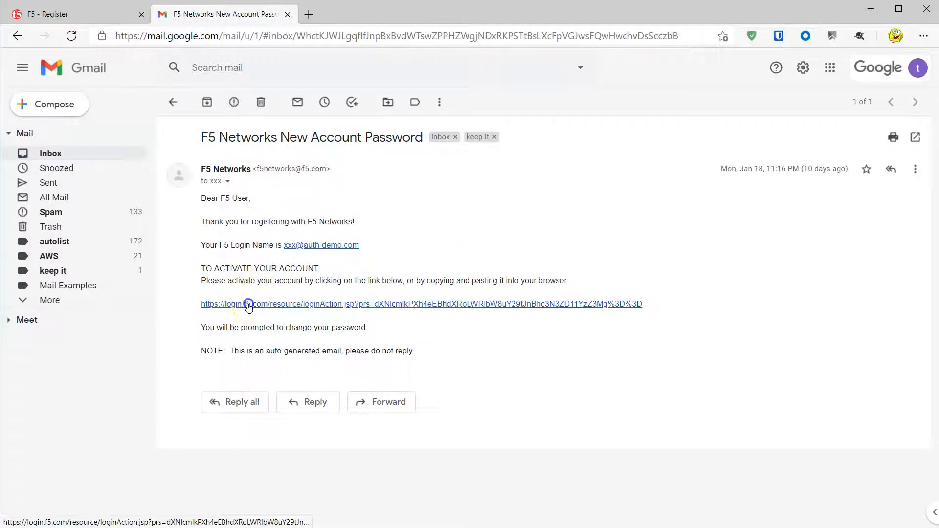
pyautogui.click(521, 342)
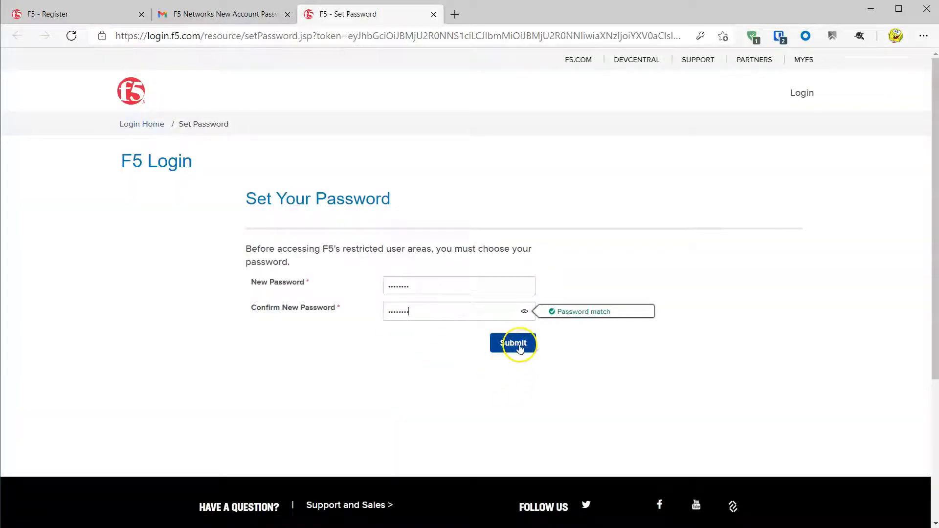
pyautogui.click(330, 210)
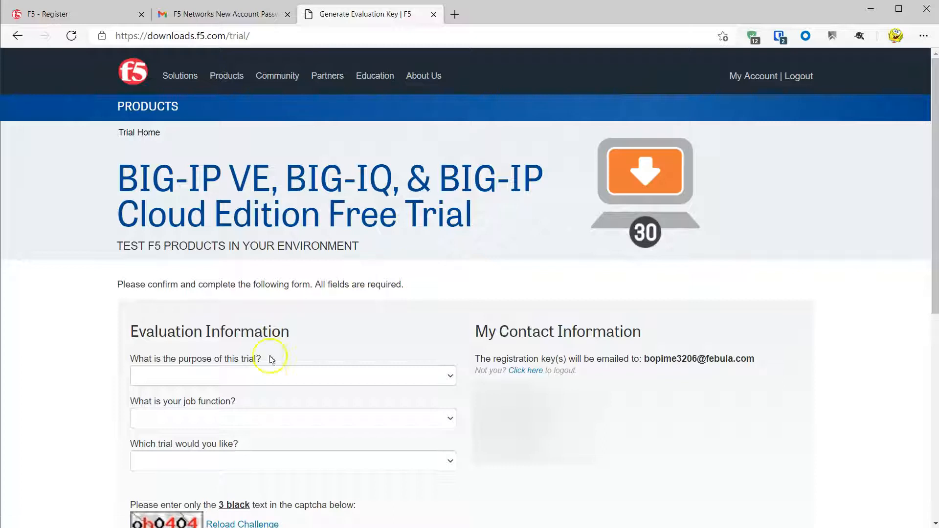
# - Set purpose to evaluating ADC/LB products, job function Network architect/engineer, trial BIG-IP VE and BIG-IQ
pyautogui.click(268, 375)
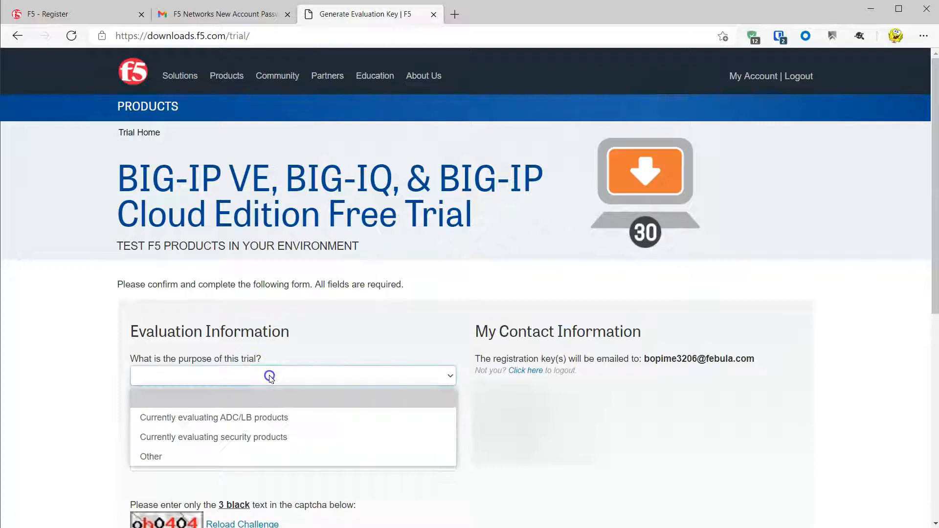
pyautogui.click(266, 420)
pyautogui.click(263, 424)
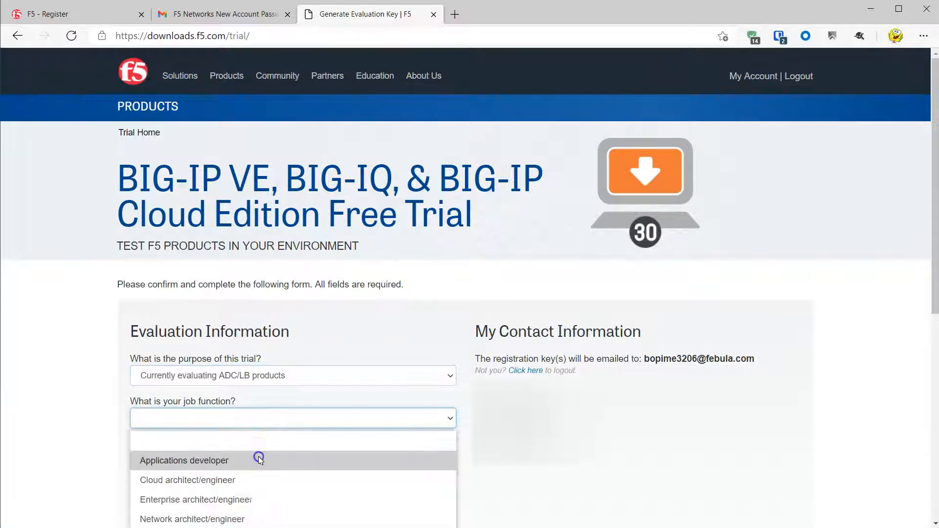
pyautogui.click(256, 520)
pyautogui.click(257, 460)
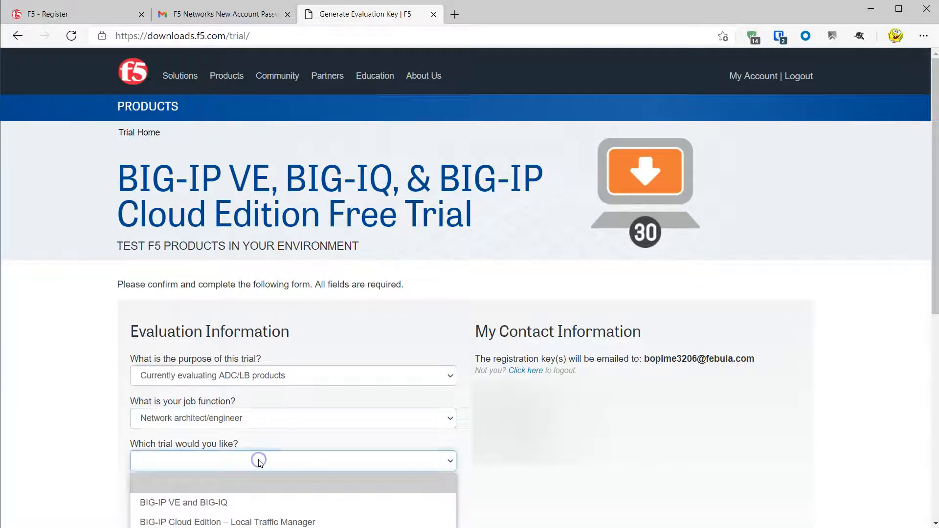
pyautogui.click(255, 499)
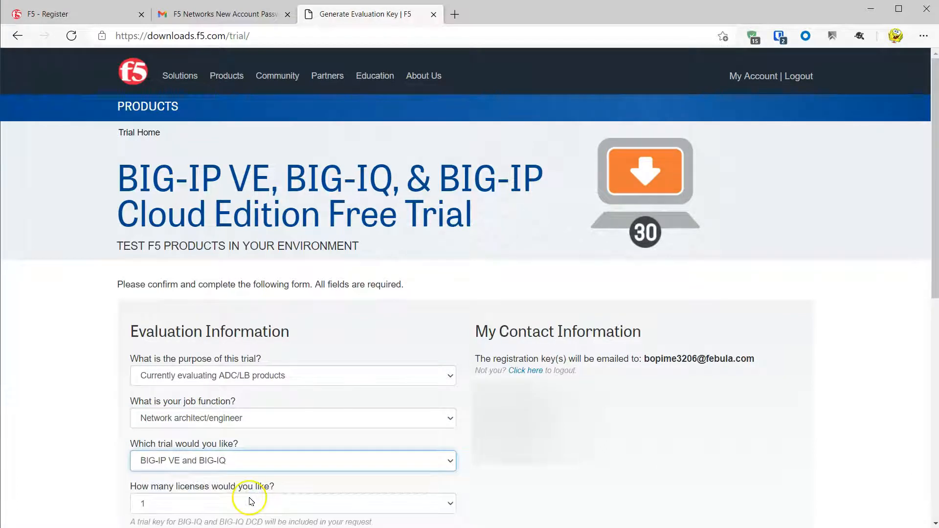
# - Request 3 licenses, fill in the captcha and submit the license key request
pyautogui.scroll(-3, 85, 393)
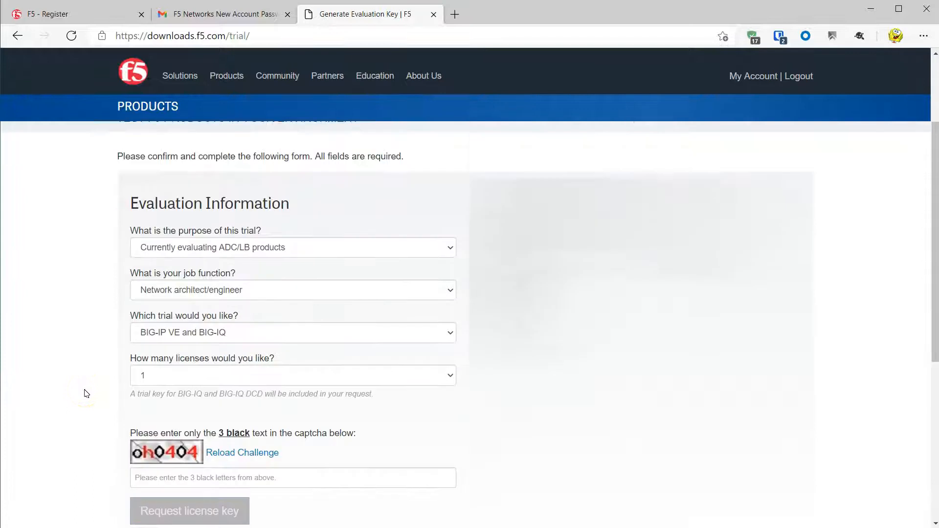
pyautogui.click(176, 367)
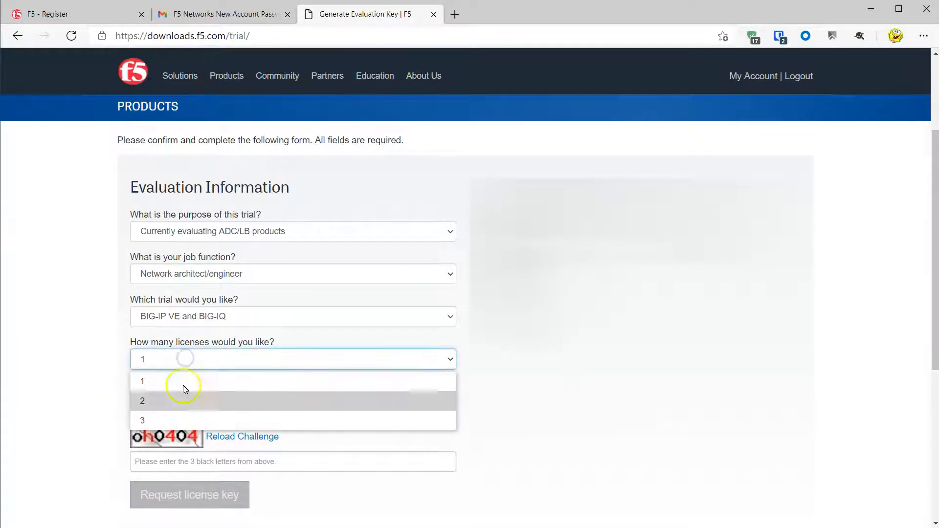
pyautogui.click(179, 420)
pyautogui.click(175, 462)
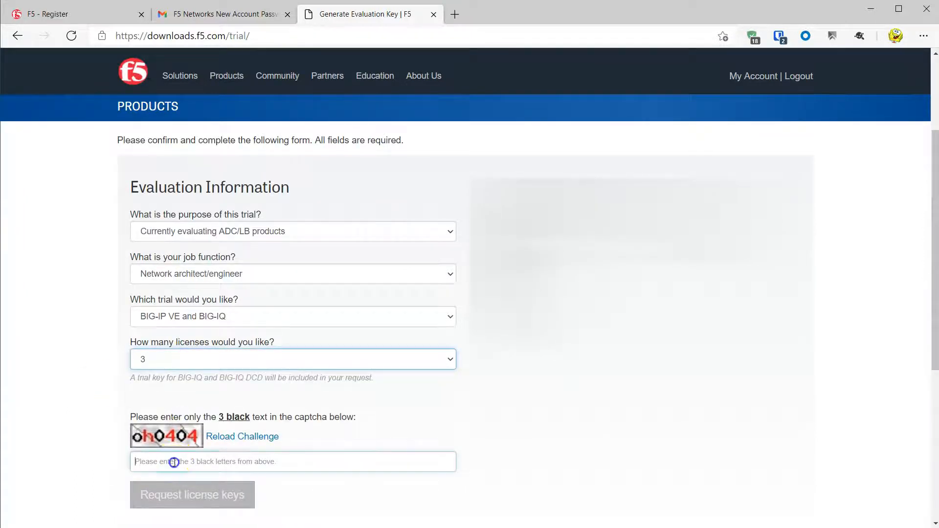
pyautogui.write('oOO')
pyautogui.click(204, 496)
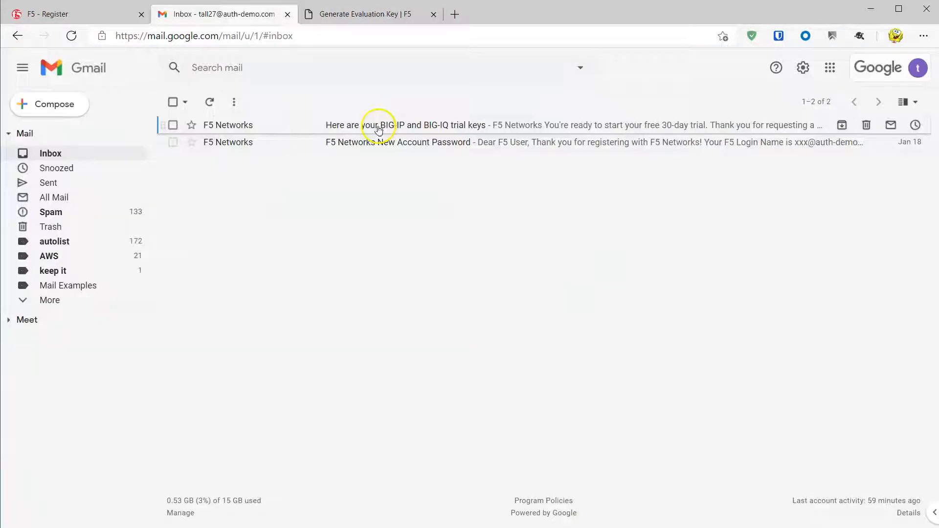
# - Open the trial-keys email and follow its devcentral.f5.com getting-started link
pyautogui.click(378, 128)
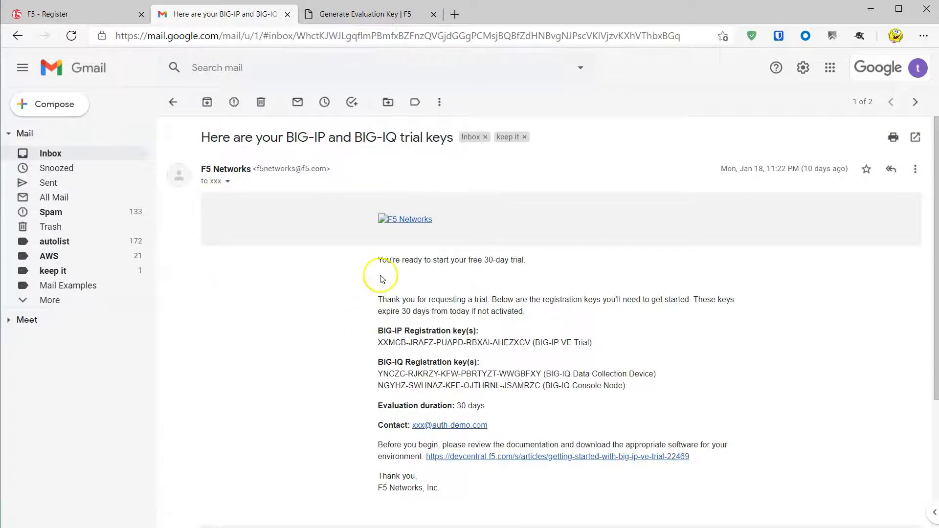
pyautogui.click(542, 457)
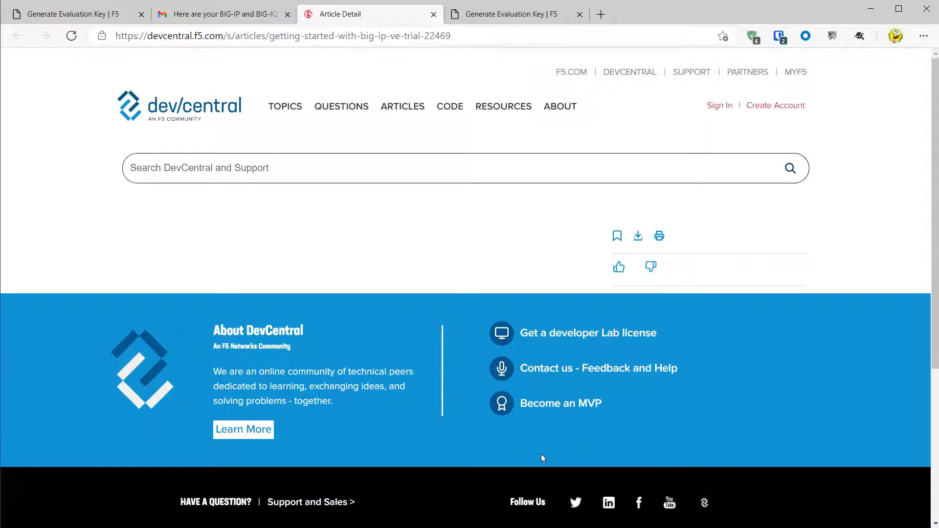
# - Scroll the DevCentral article to the hypervisor section and follow its BIG-IP VE downloads link
pyautogui.click(538, 451)
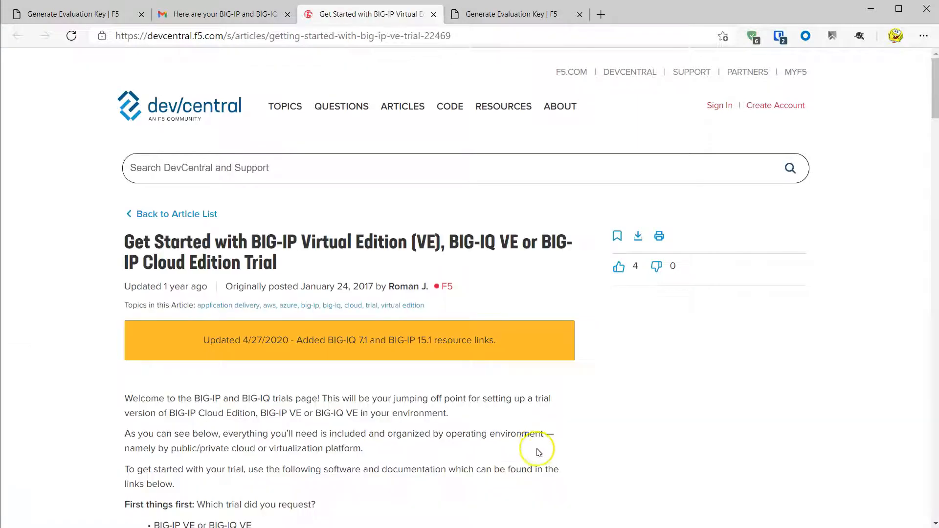
pyautogui.scroll(-1, 635, 377)
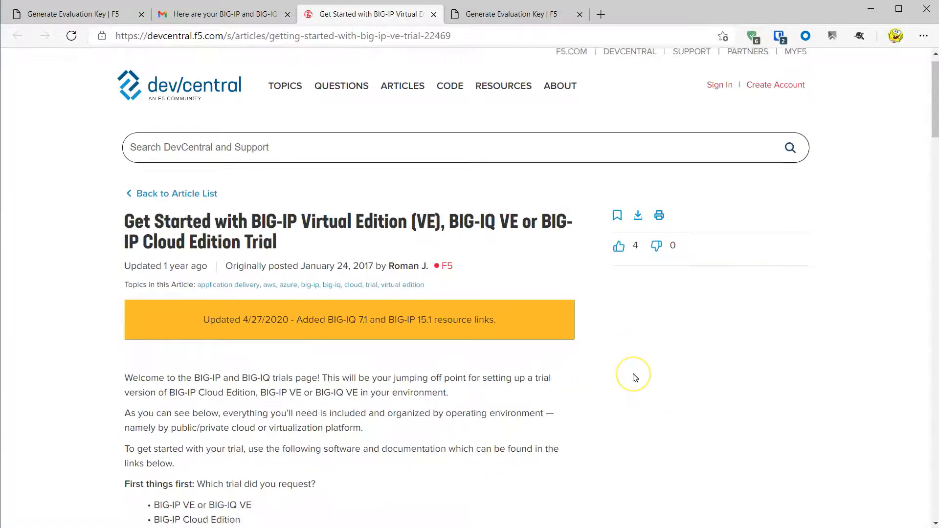
pyautogui.scroll(-4, 635, 378)
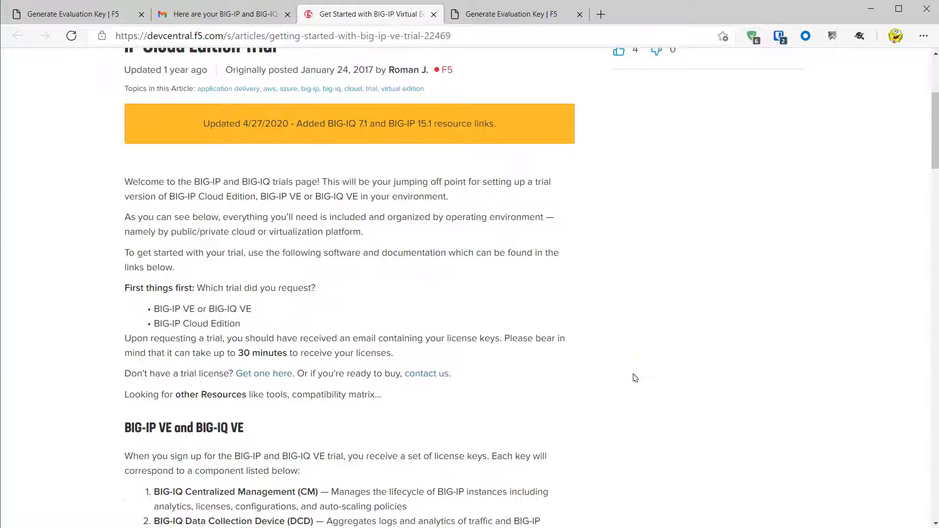
pyautogui.scroll(-4, 635, 378)
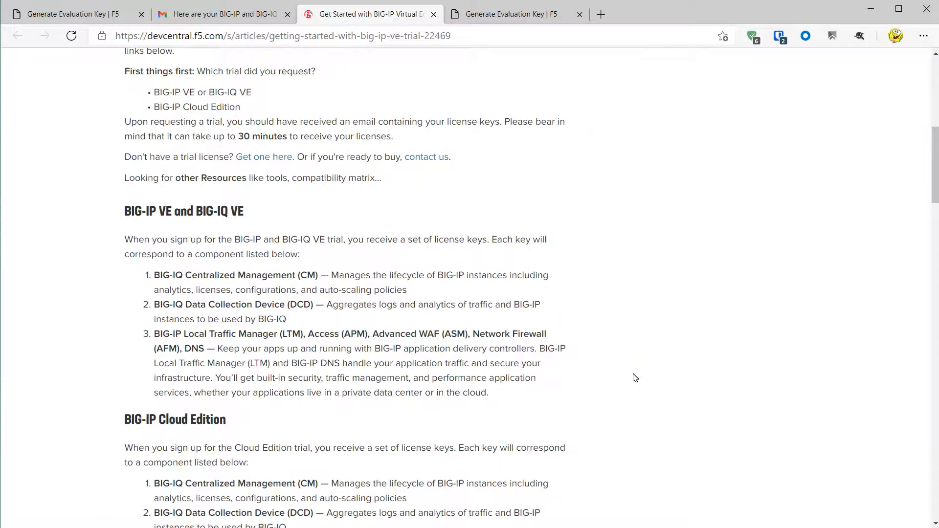
pyautogui.scroll(-16, 635, 377)
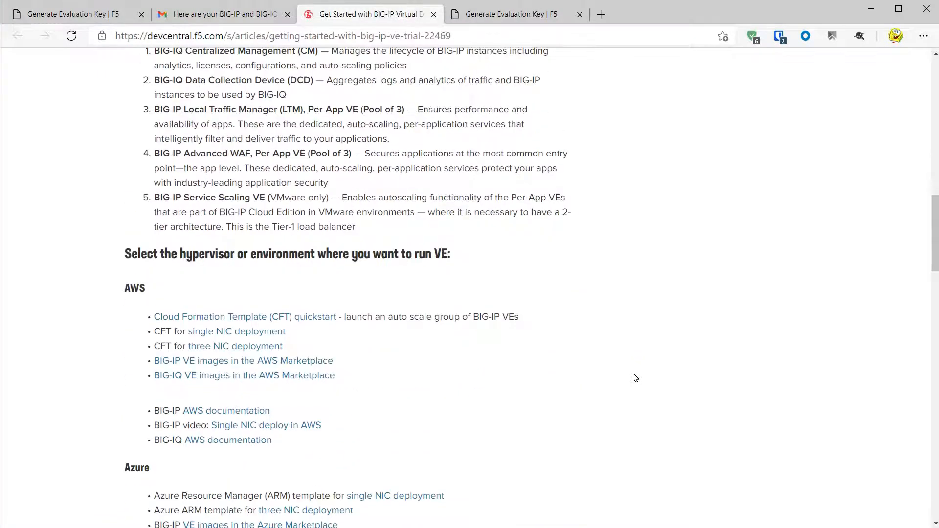
pyautogui.click(253, 372)
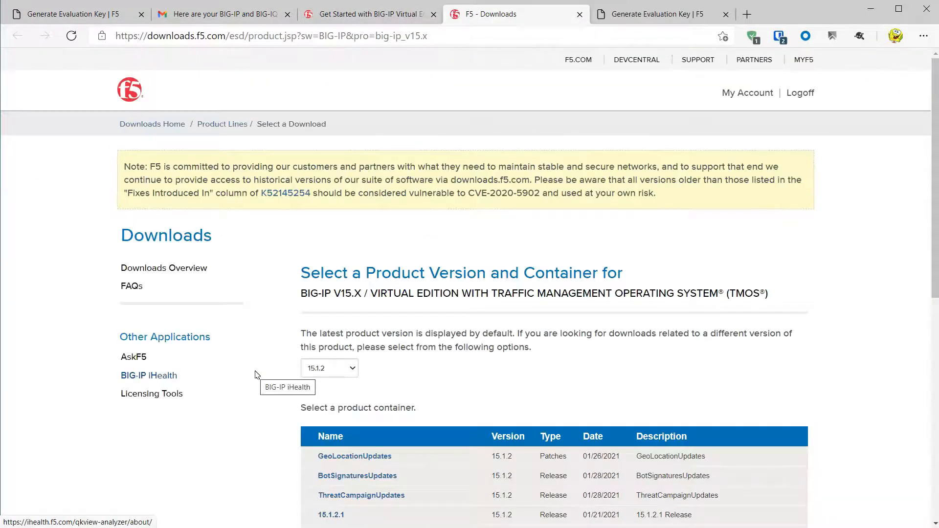
# - Keep version 15.1.2, open the 15.1.2.1_Virtual-Edition container and accept the license agreement
pyautogui.click(352, 368)
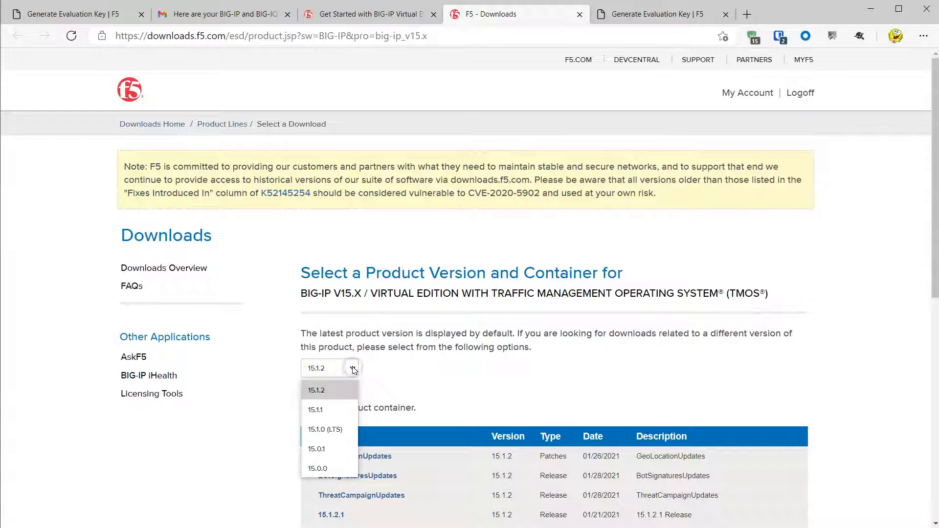
pyautogui.click(353, 371)
pyautogui.scroll(-3, 470, 381)
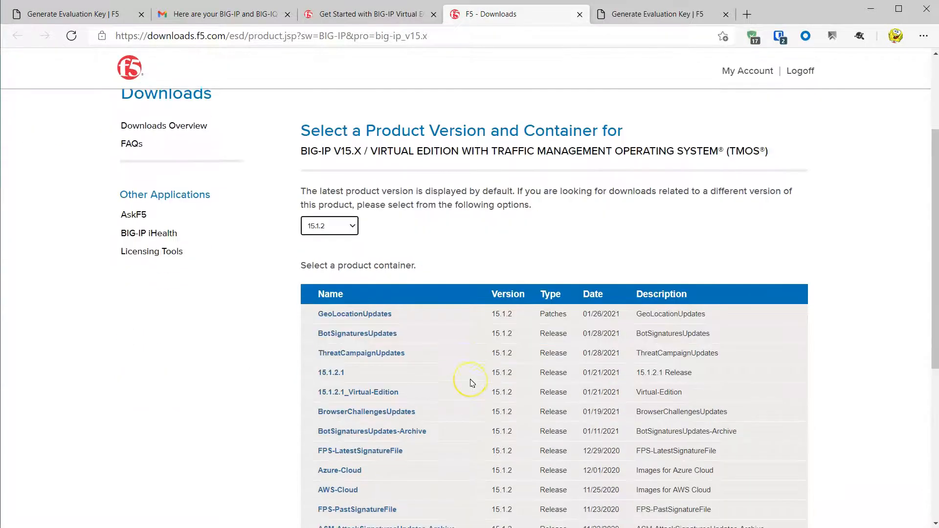
pyautogui.scroll(-2, 472, 383)
pyautogui.click(382, 318)
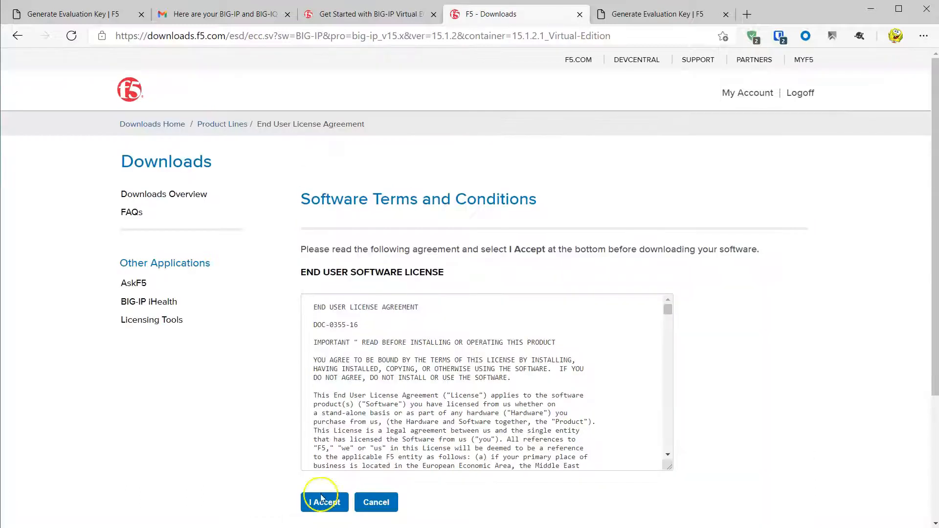
pyautogui.click(325, 504)
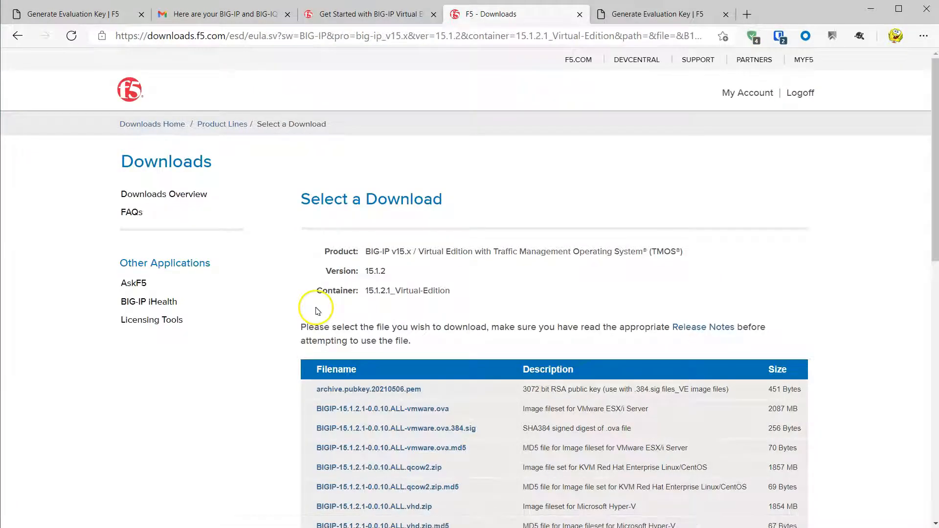
# - Download BIGIP-15.1.2.1-0.0.10.ALL-vmware.ova from the USA - EAST COAST location
pyautogui.scroll(-2, 271, 295)
pyautogui.scroll(-3, 272, 295)
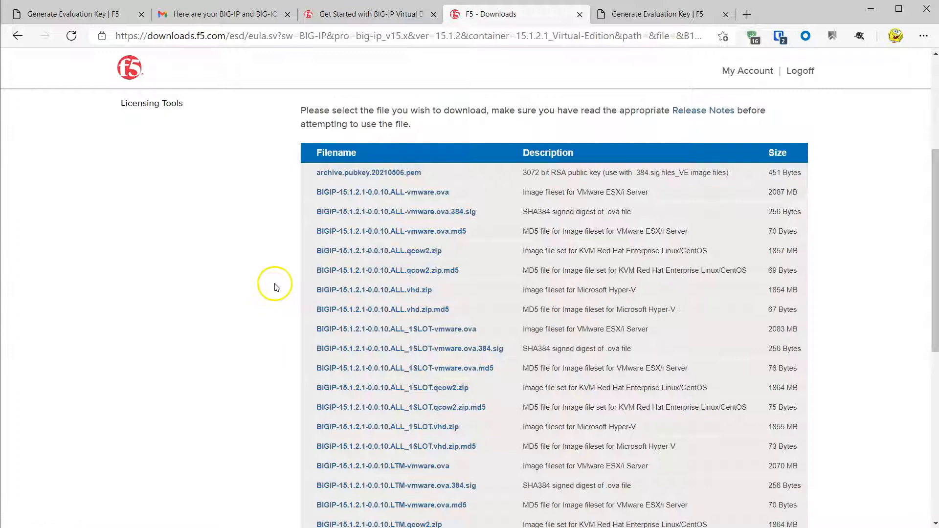
pyautogui.click(405, 194)
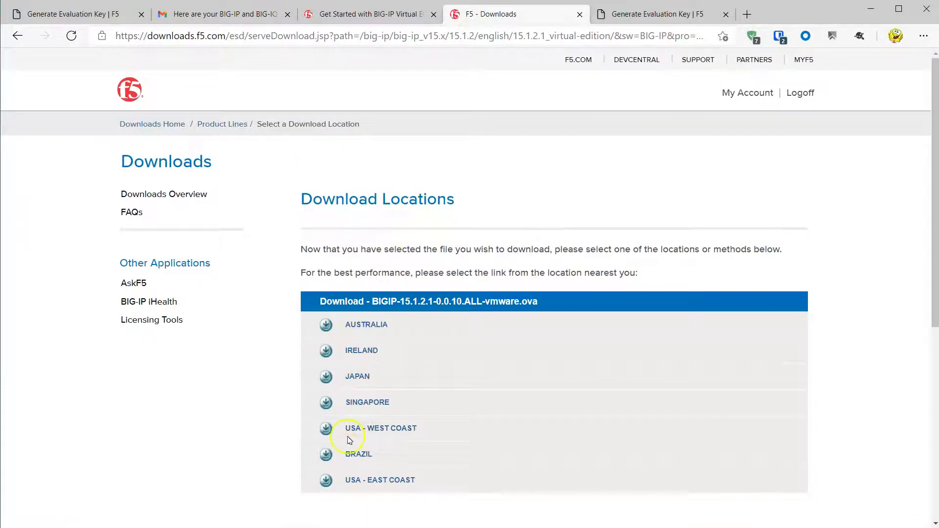
pyautogui.click(352, 482)
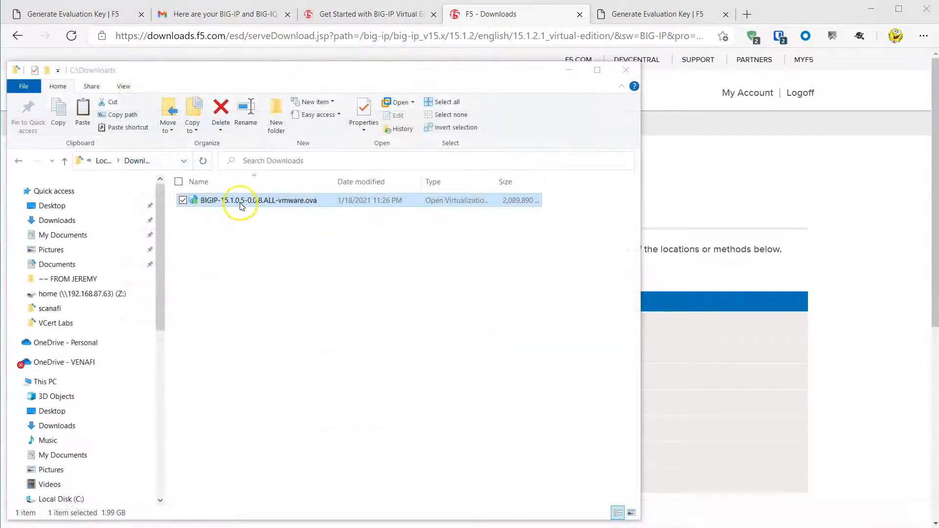
# - Import the BIG-IP .ova into VMware Workstation with 2 CPUs and 4096 MB RAM
pyautogui.doubleClick(240, 205)
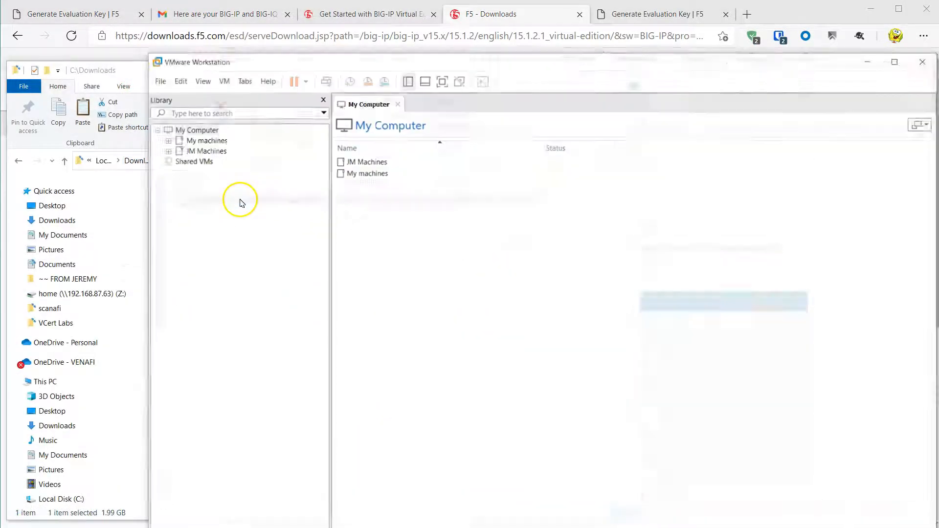
pyautogui.click(544, 391)
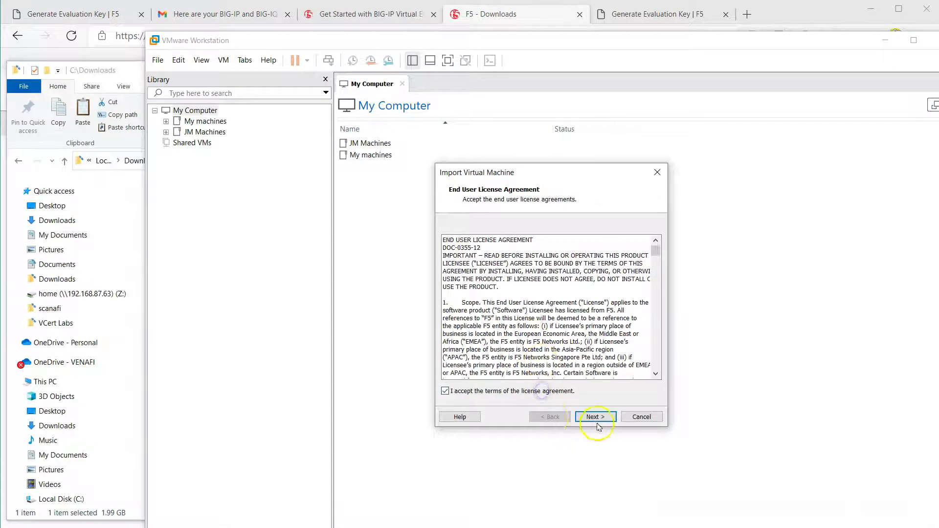
pyautogui.click(599, 417)
pyautogui.click(602, 419)
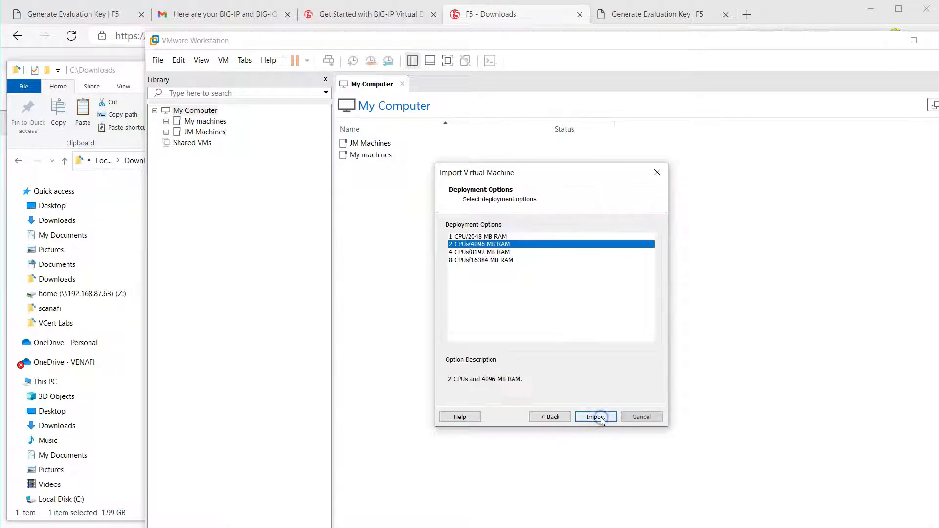
pyautogui.click(597, 417)
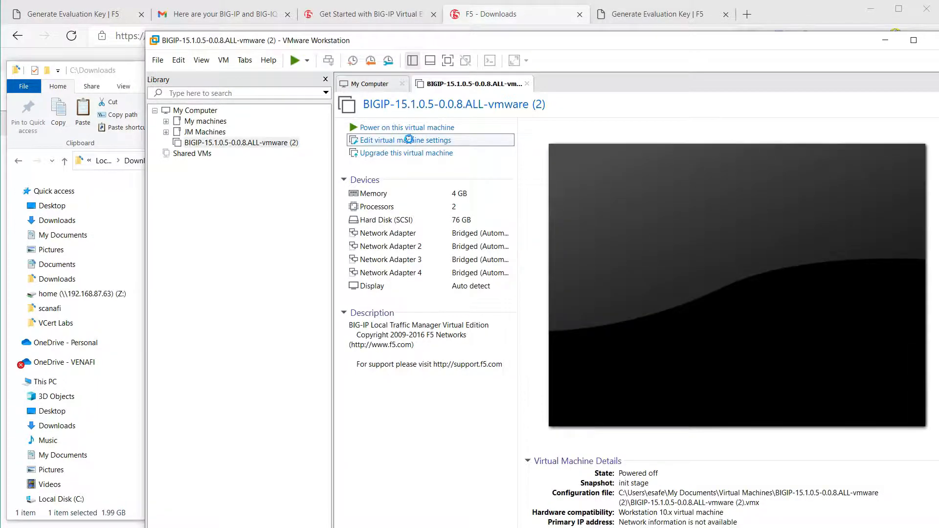
pyautogui.click(409, 140)
# - Remove Network Adapters 2–4 and set the remaining network adapter to NAT
pyautogui.click(419, 189)
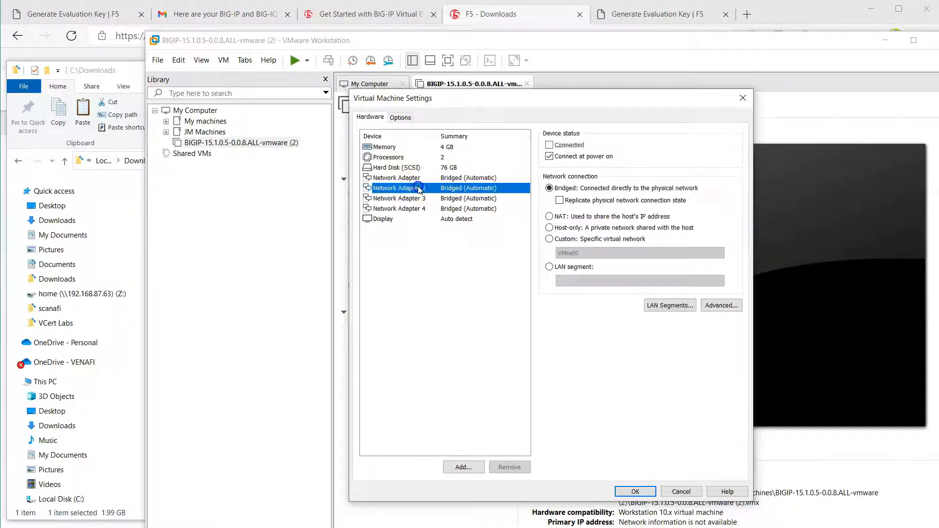
pyautogui.click(519, 468)
pyautogui.click(520, 469)
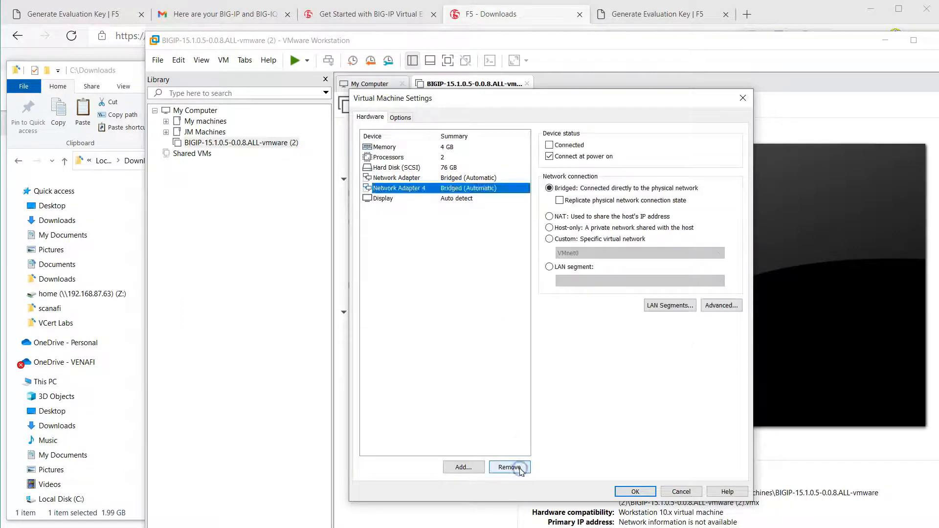
pyautogui.click(520, 469)
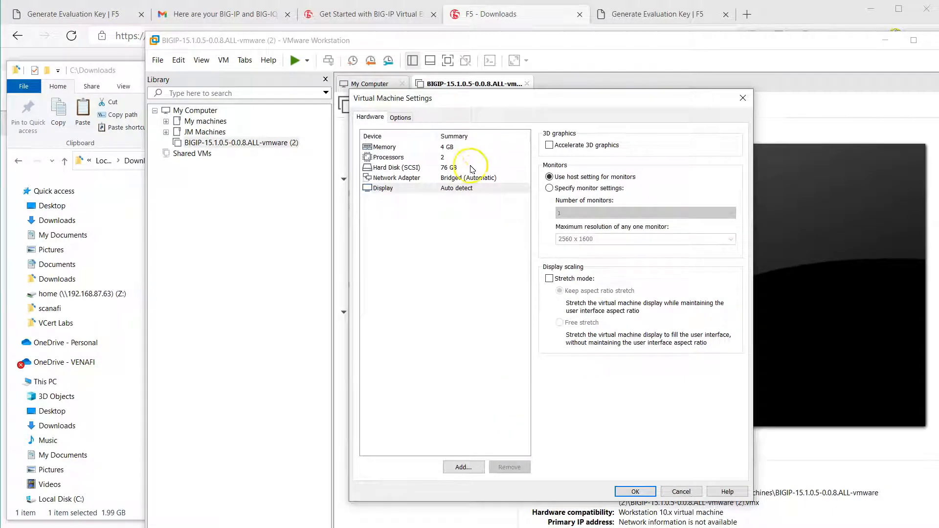
pyautogui.click(477, 179)
pyautogui.click(550, 216)
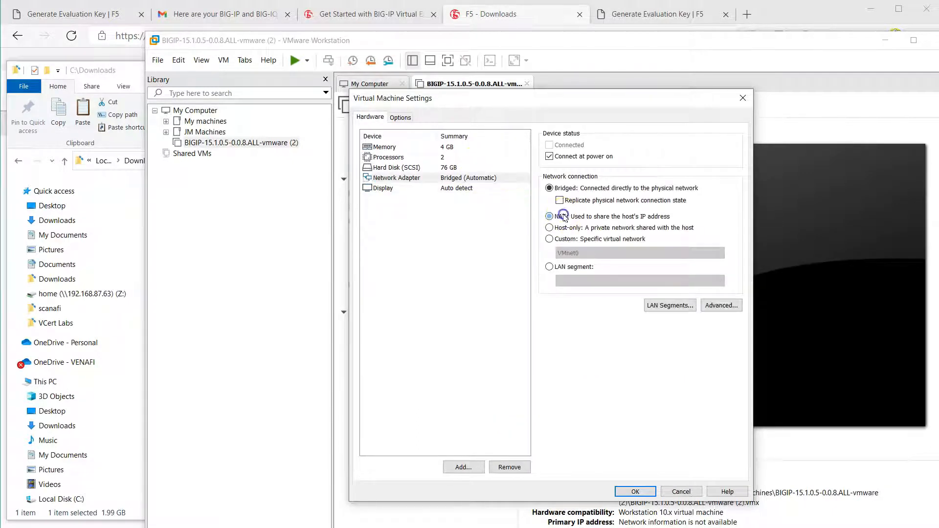
pyautogui.click(636, 492)
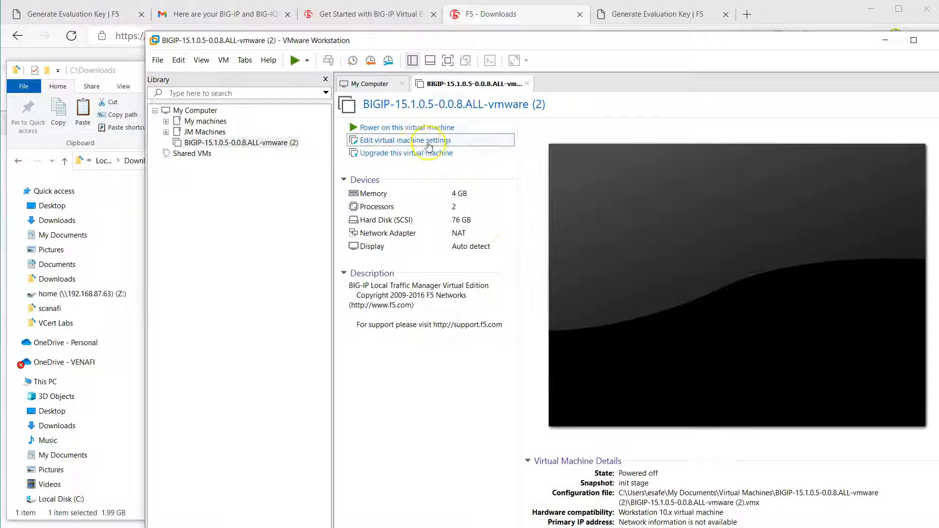
# - Power on the BIG-IP VM and boot its GRUB menu entry immediately
pyautogui.click(422, 128)
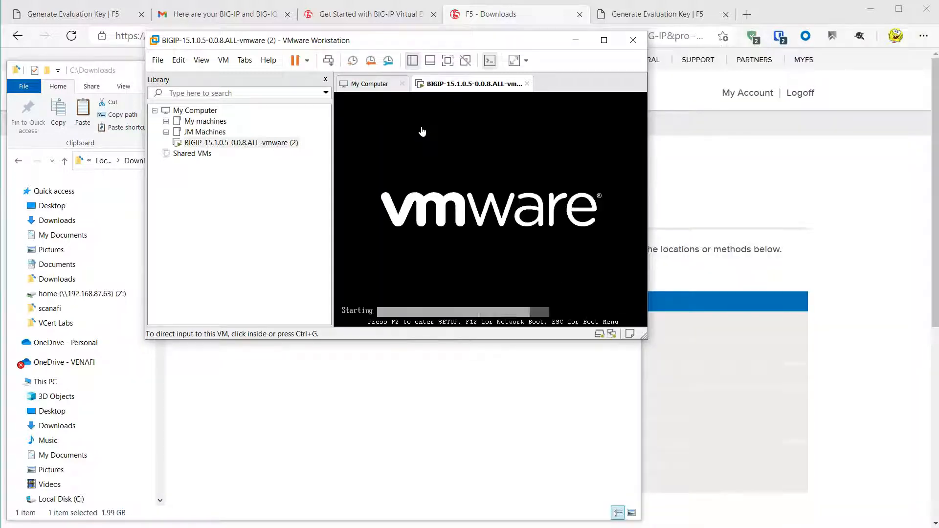
pyautogui.hotkey('ctrl', 'g')
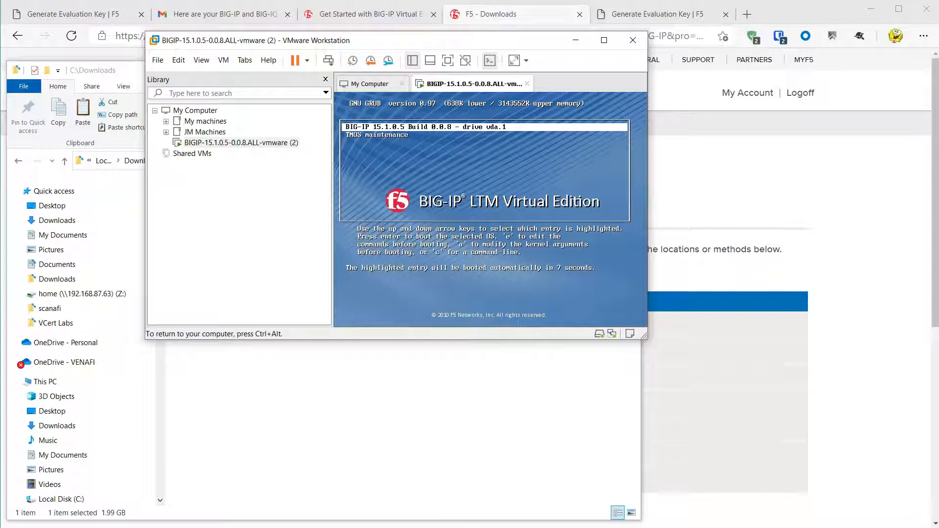
pyautogui.press('Return')
pyautogui.hotkey('ctrl', 'alt')
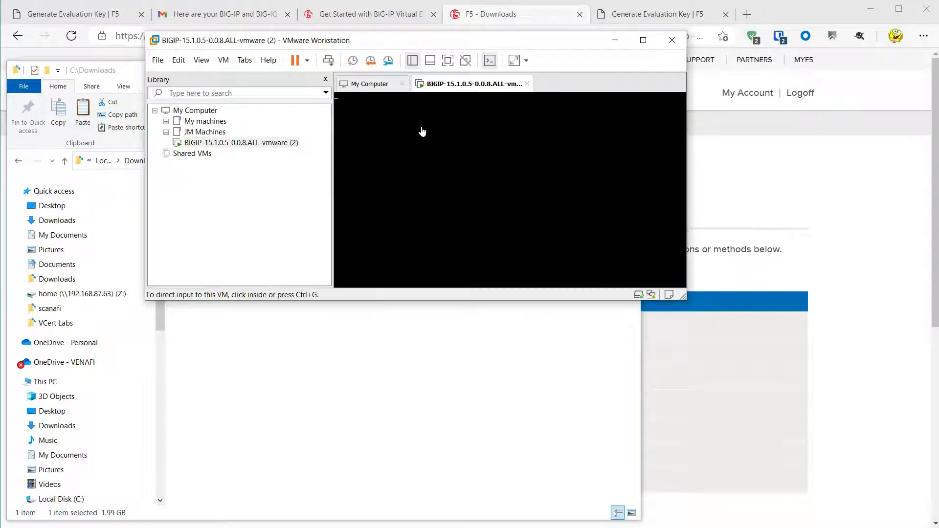
pyautogui.click(439, 168)
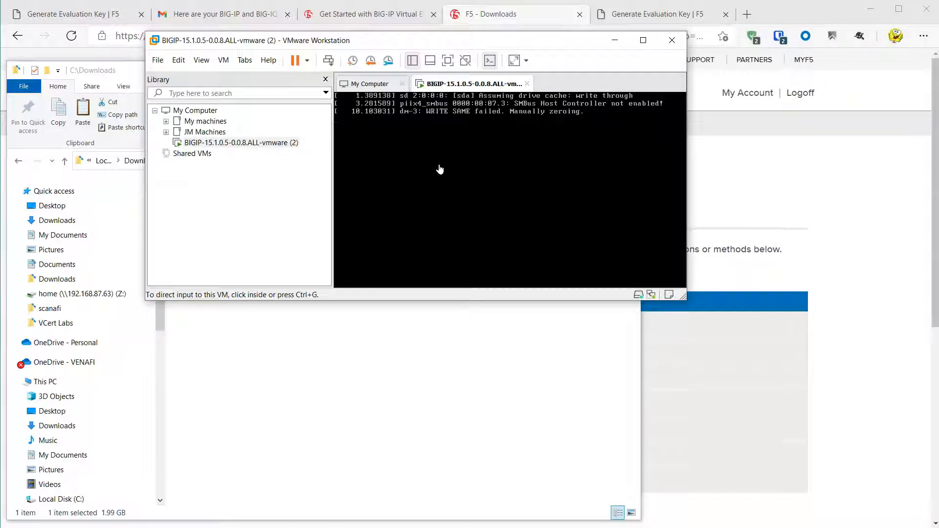
# - Log in to the BIG-IP console as root with the default password and set a new password
pyautogui.click(447, 168)
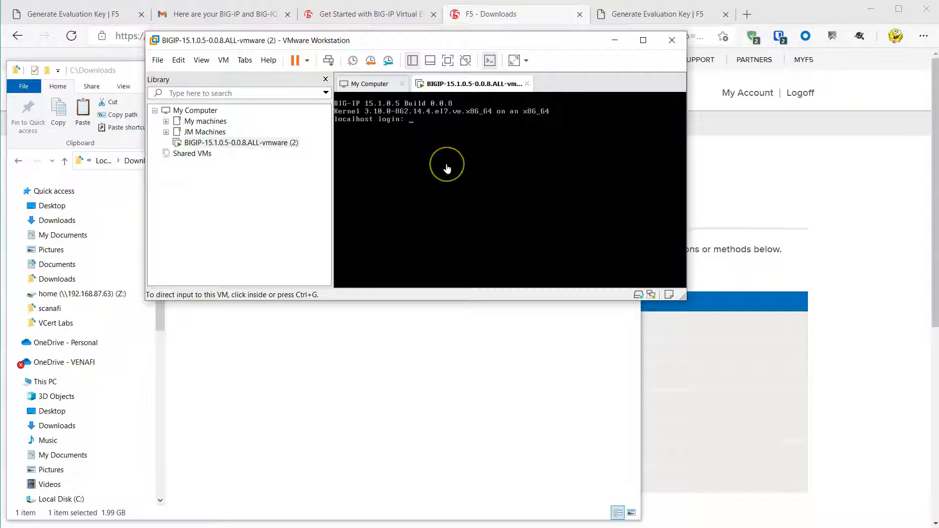
pyautogui.click(452, 197)
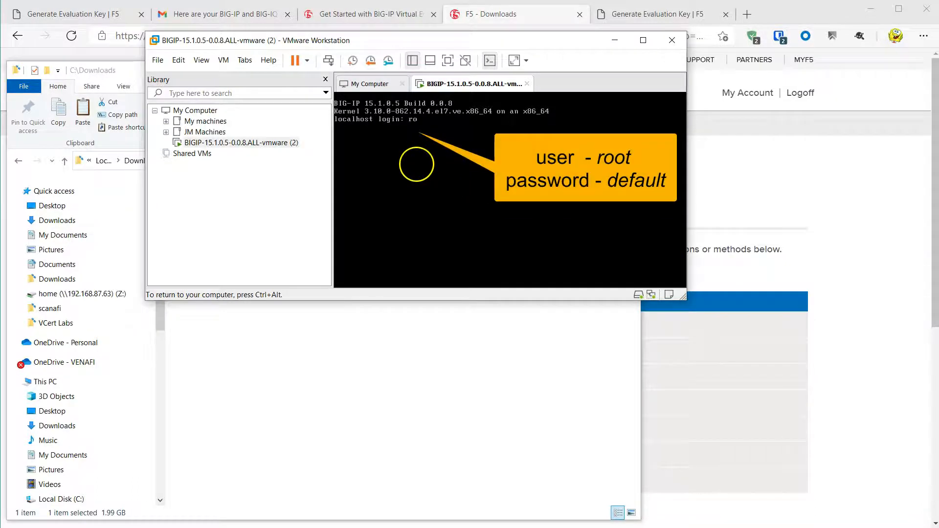
pyautogui.write('root')
pyautogui.press('Return')
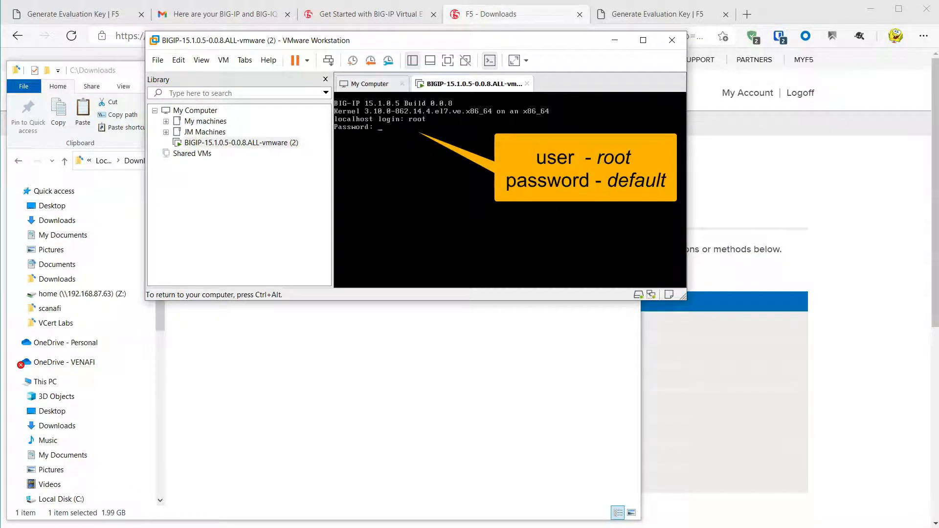
pyautogui.press('Return')
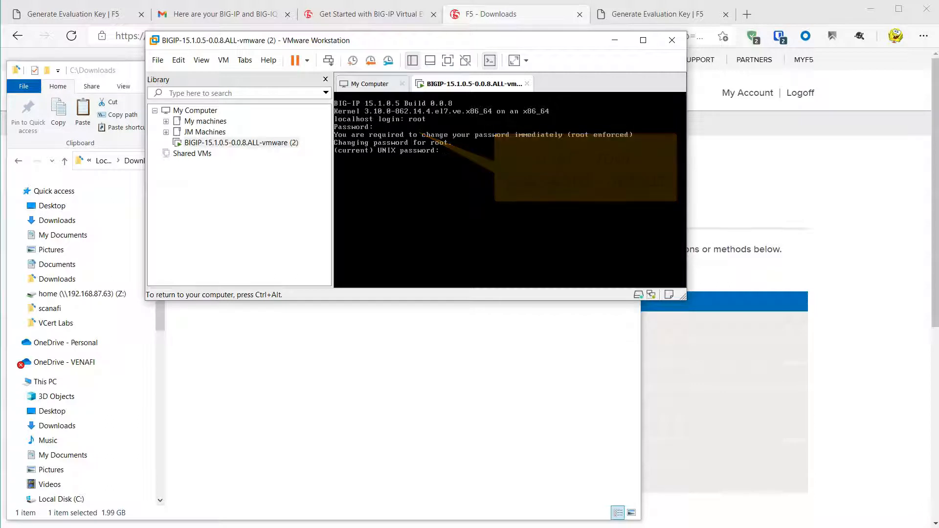
pyautogui.press('Return')
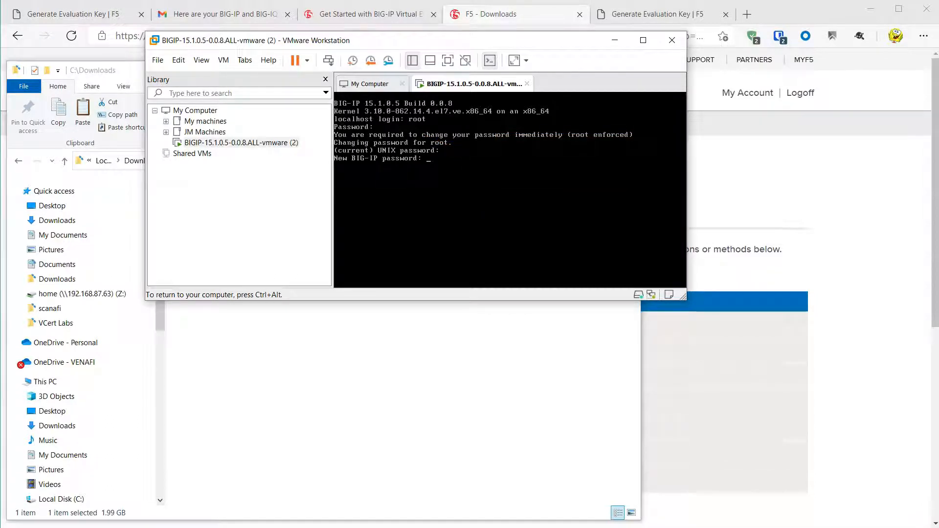
pyautogui.press('Return')
pyautogui.press('Return')
pyautogui.press('Return')
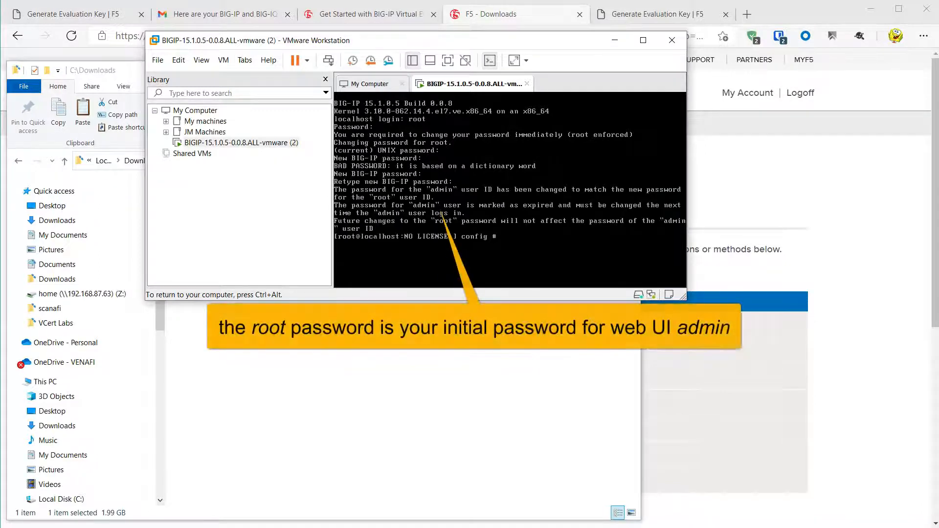
pyautogui.press('Return')
pyautogui.press('Return')
pyautogui.press('Return')
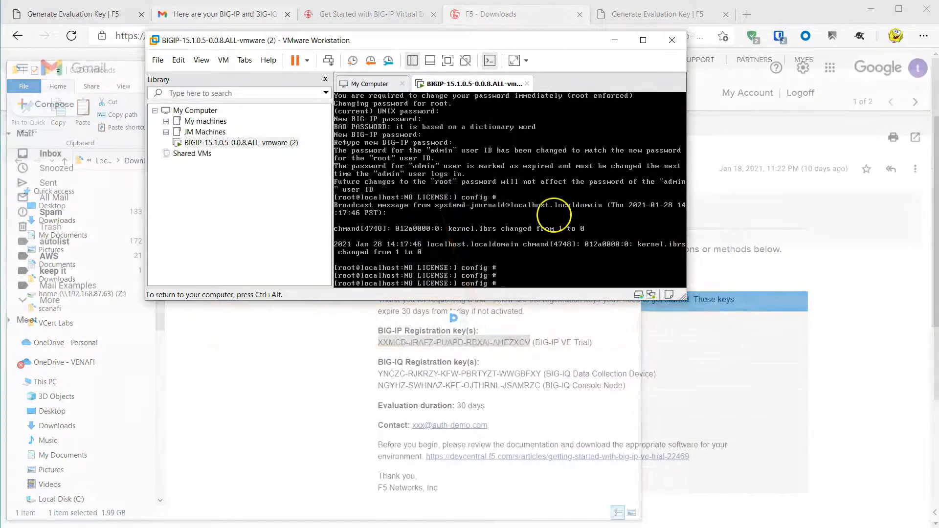
# - Find the BIG-IP management address 192.168.110.143 with ip addr and start a new browser tab to reach it
pyautogui.write('ip addr')
pyautogui.press('Return')
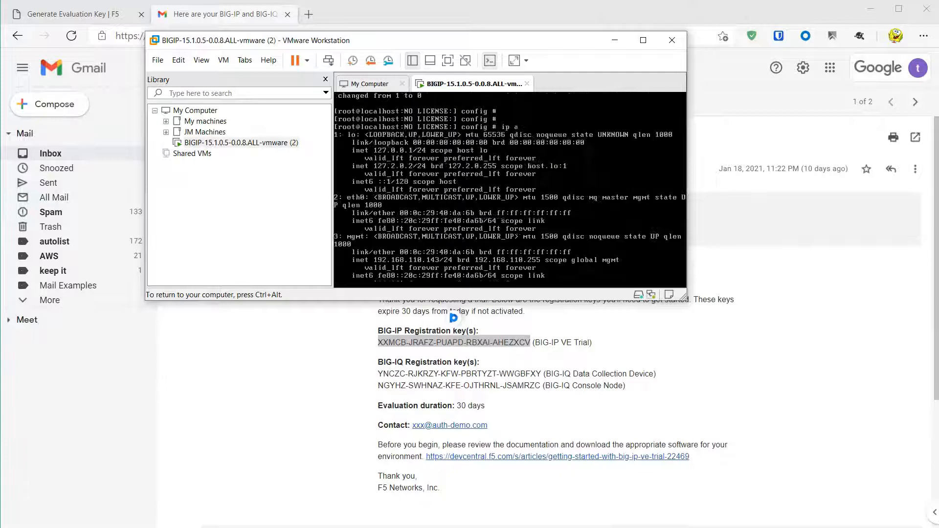
pyautogui.hotkey('ctrl', 'alt')
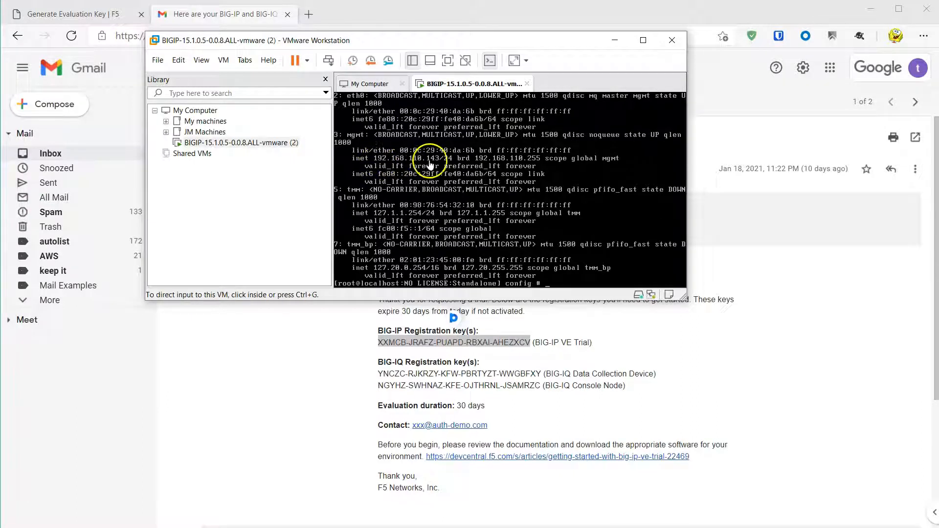
pyautogui.click(308, 14)
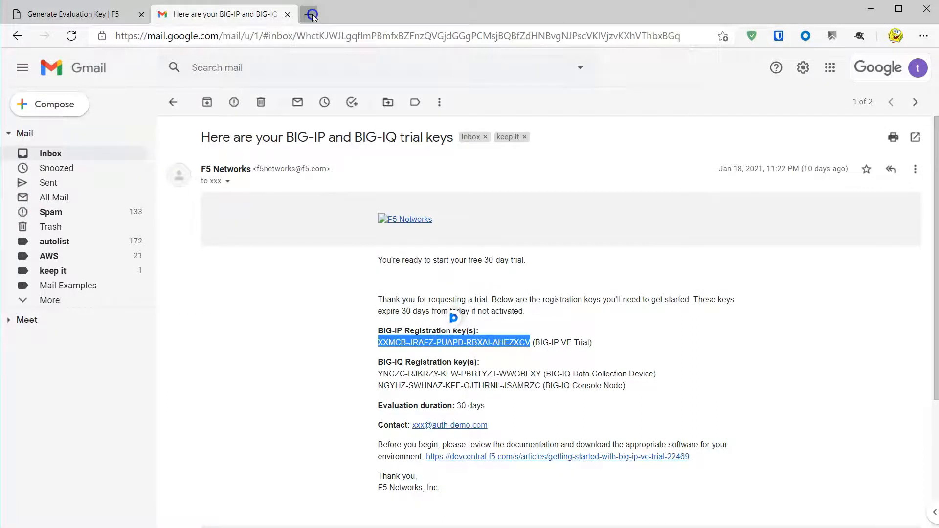
pyautogui.click(309, 14)
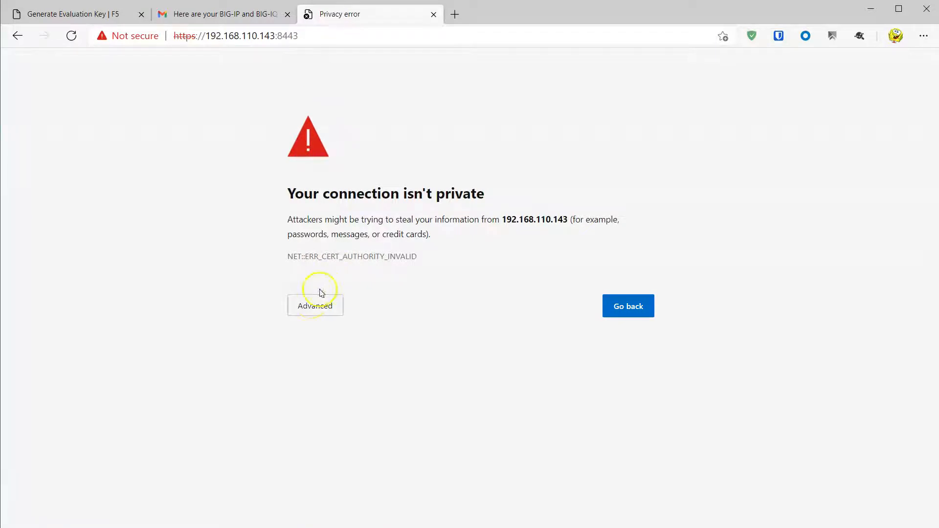
# - Bypass the certificate warning for 192.168.110.143 and log in with the default admin account
pyautogui.click(313, 304)
pyautogui.click(342, 402)
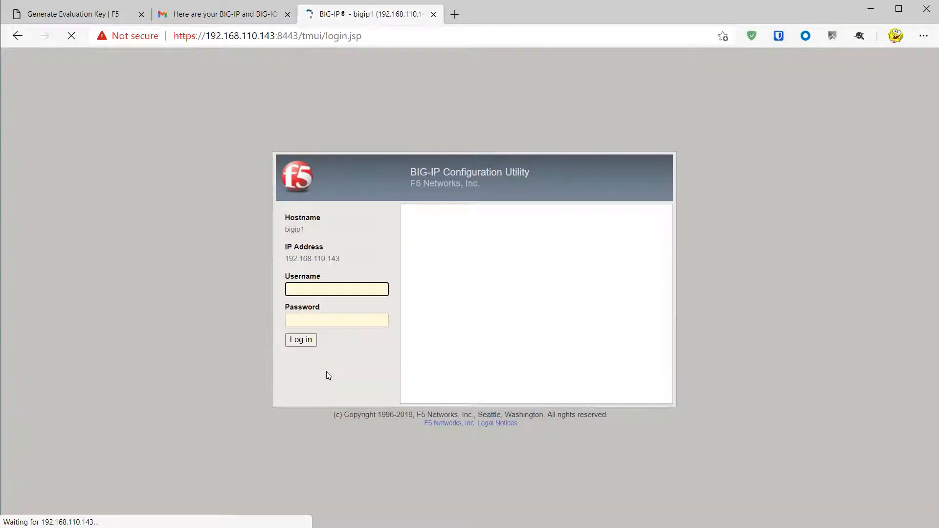
pyautogui.click(297, 342)
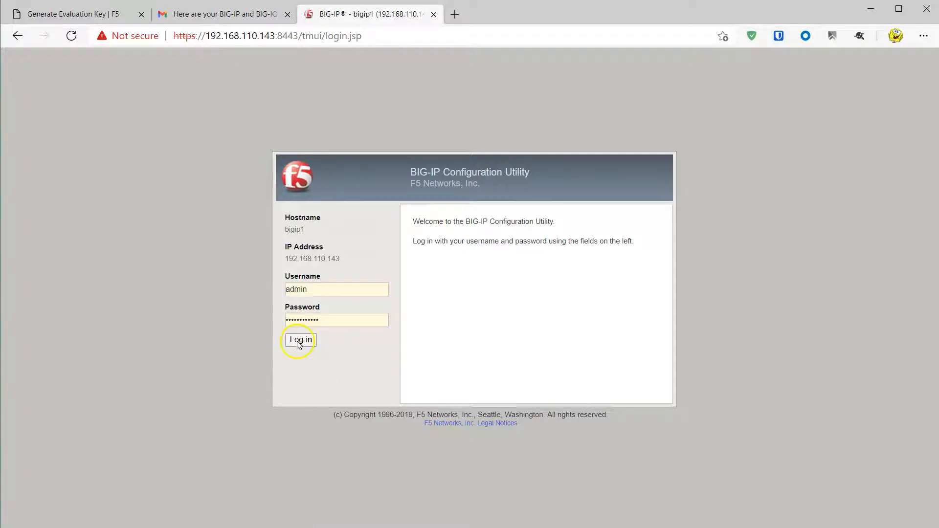
# - Replace the expired admin password with a new one, confirmed, and save it
pyautogui.click(294, 269)
pyautogui.hotkey('ctrl', 'v')
pyautogui.press('Tab')
pyautogui.write('*************')
pyautogui.press('Tab')
pyautogui.write('*************')
pyautogui.click(336, 350)
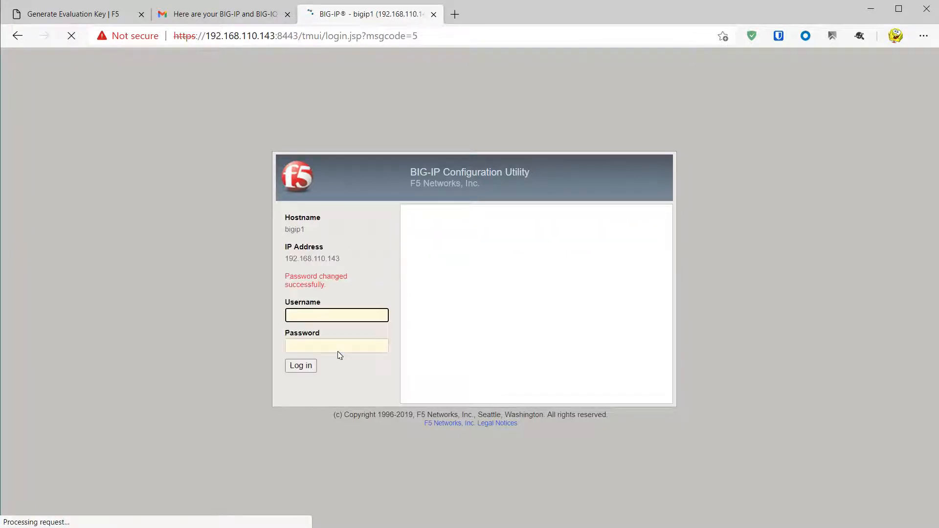
# - Log back in as admin using the new password
pyautogui.write('admin')
pyautogui.press('Tab')
pyautogui.write('*************')
pyautogui.press('Return')
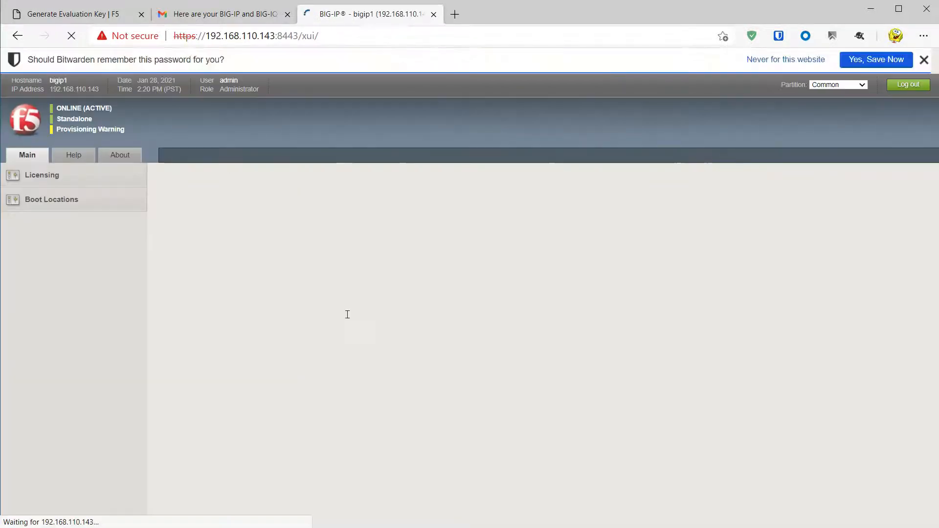
# - Paste the trial key as the Base Registration Key and submit it for activation
pyautogui.click(178, 272)
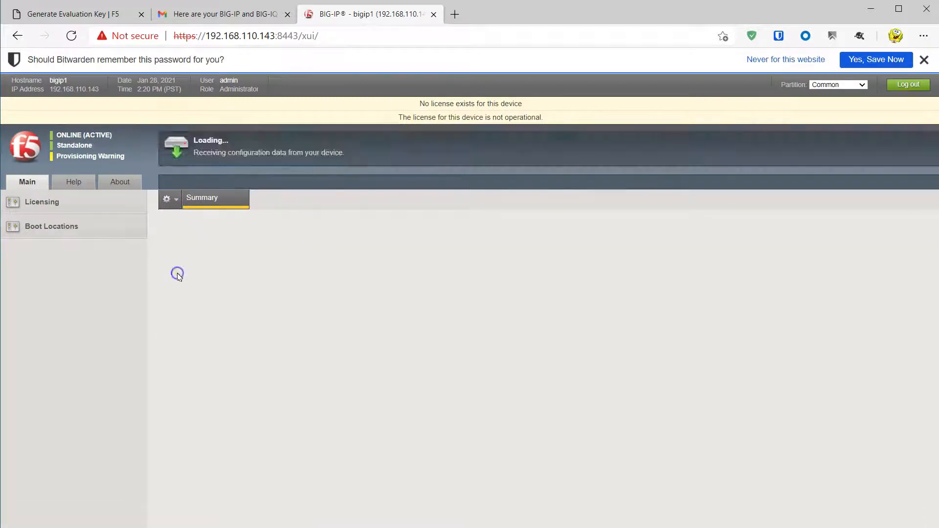
pyautogui.rightClick(310, 255)
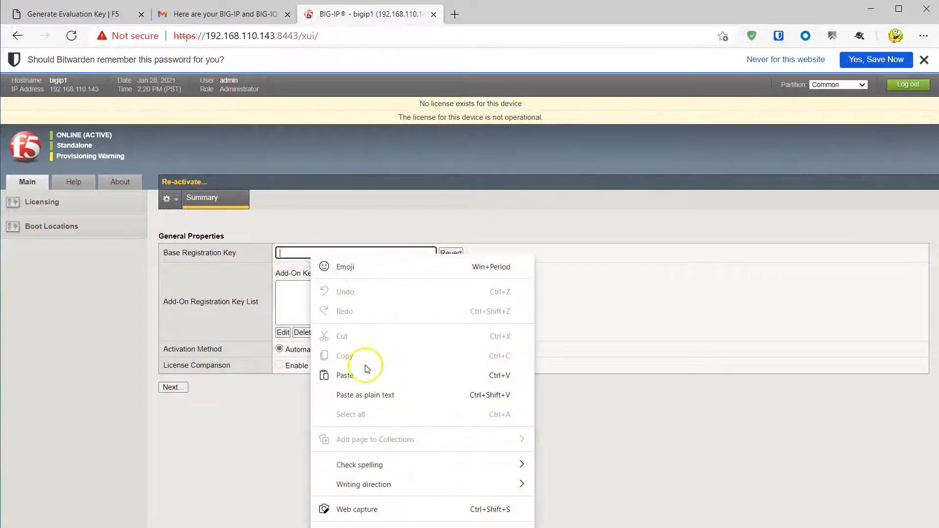
pyautogui.click(366, 376)
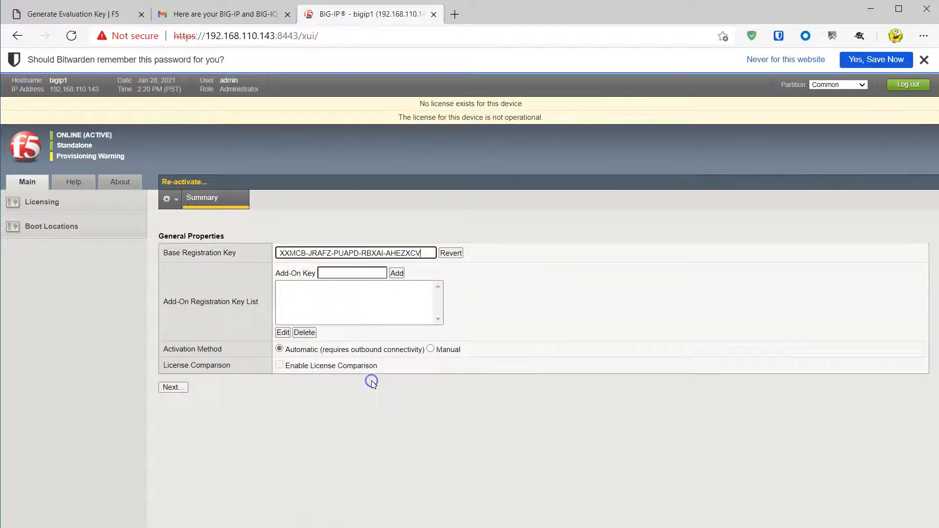
pyautogui.click(172, 387)
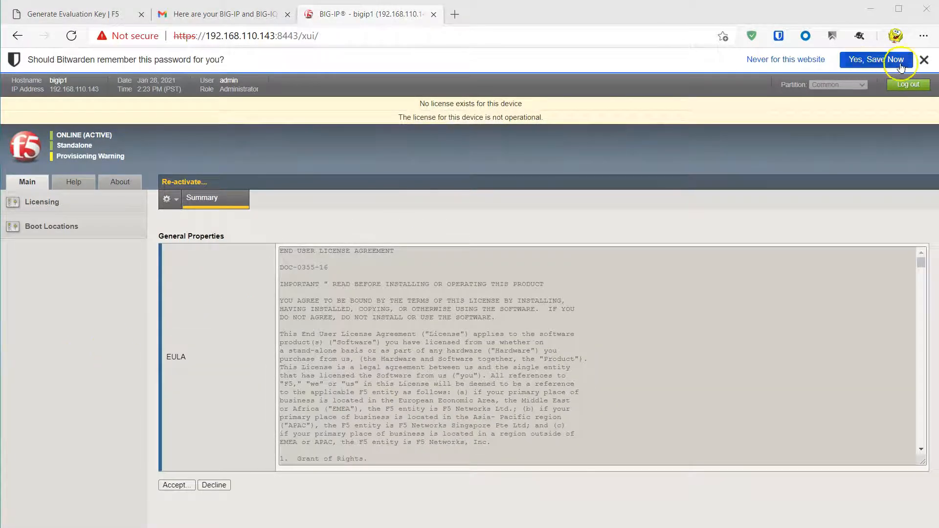
# - Dismiss the password-saving bar, accept the licence agreement and continue to finish licensing
pyautogui.click(924, 59)
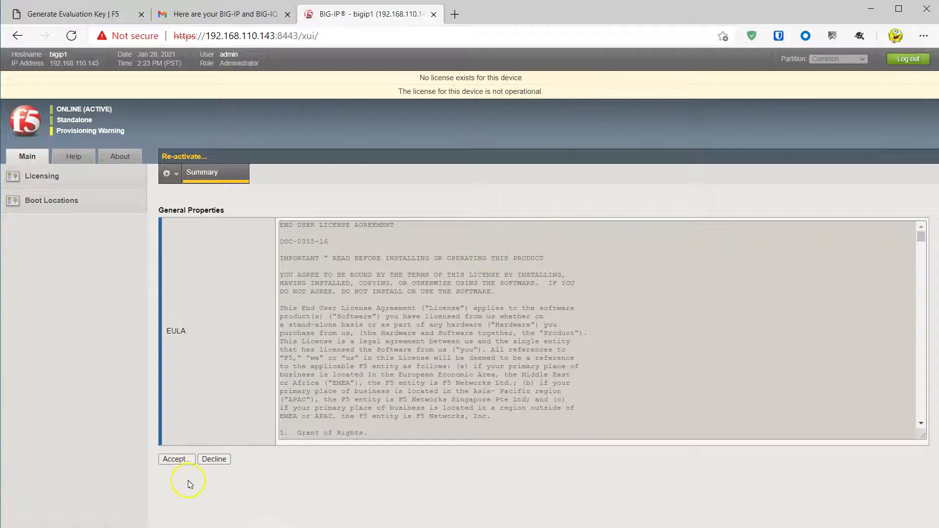
pyautogui.click(180, 458)
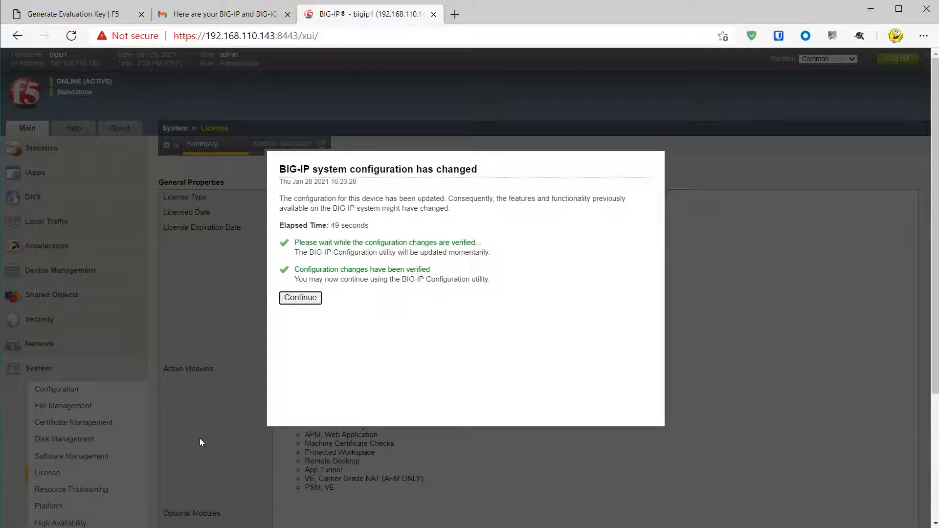
pyautogui.click(304, 299)
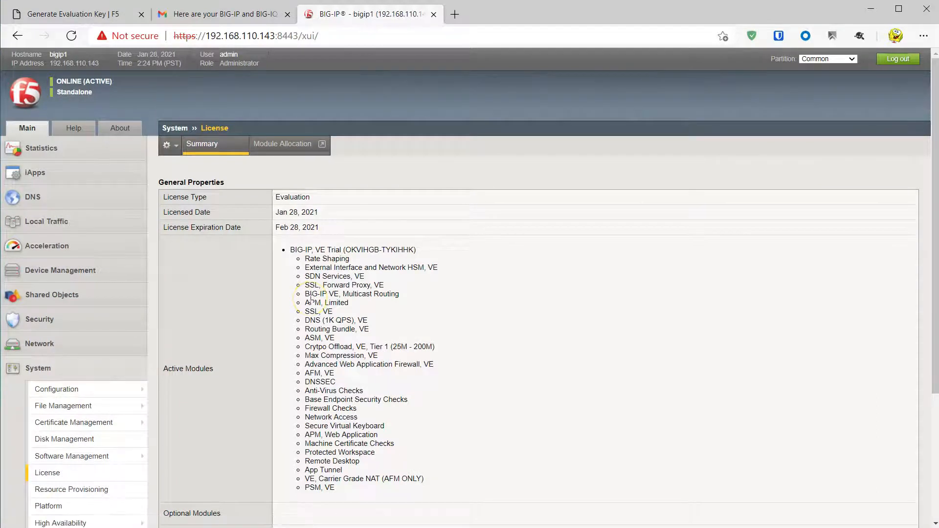
# - Review the License page, then go to Local Traffic > Policies > Policy List
pyautogui.scroll(-4, 245, 296)
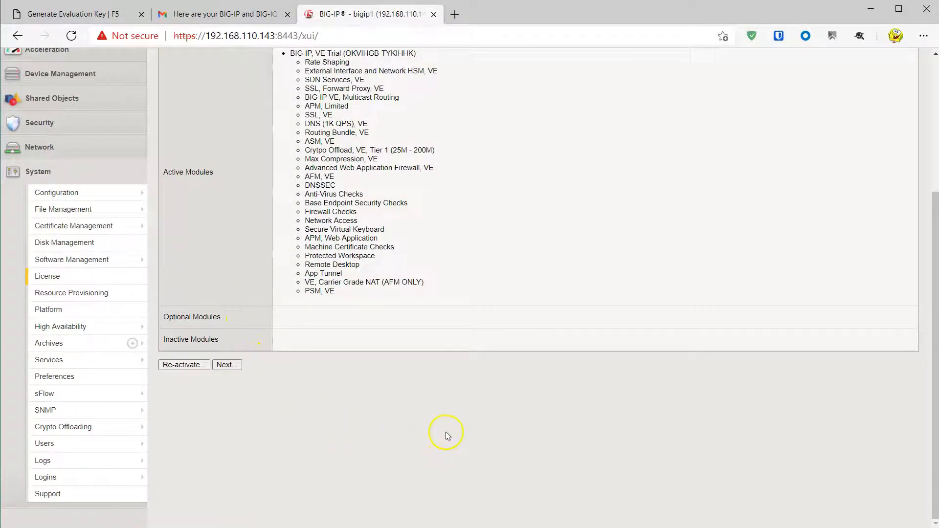
pyautogui.scroll(4, 447, 435)
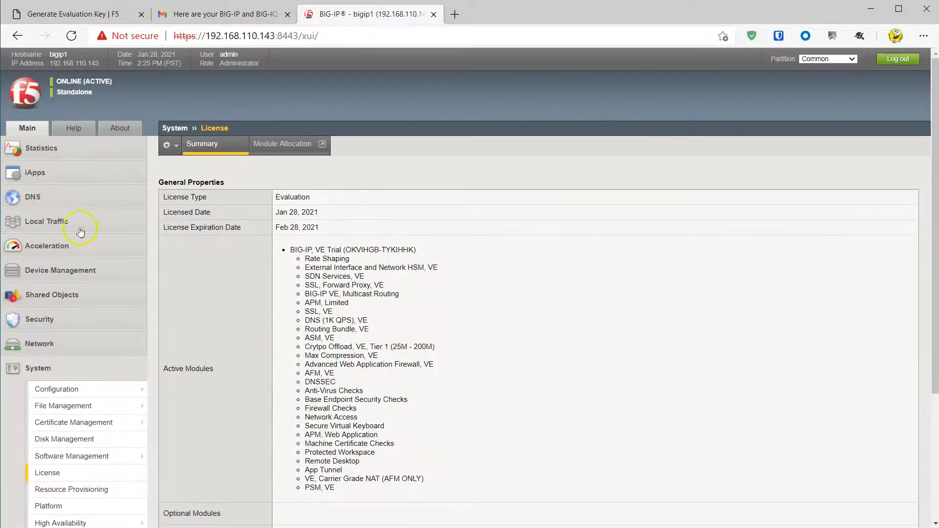
pyautogui.click(51, 222)
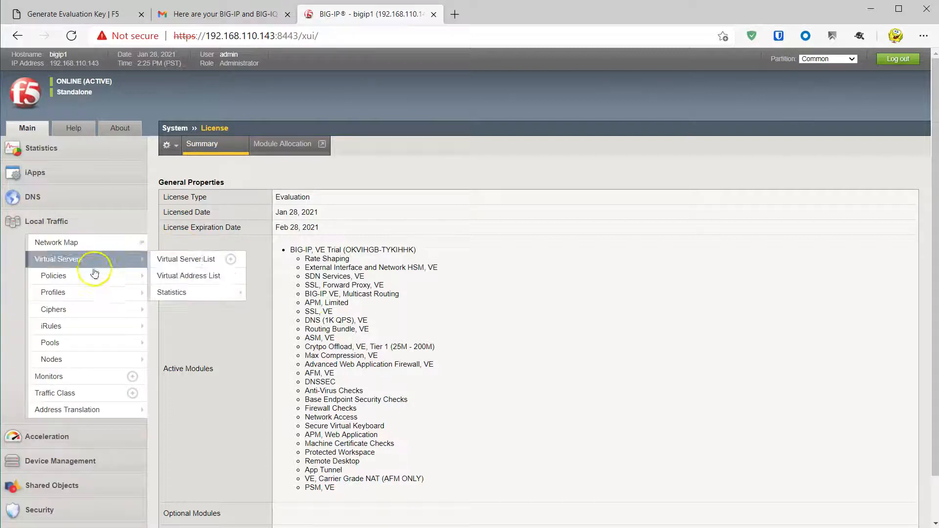
pyautogui.moveTo(54, 276)
pyautogui.click(177, 276)
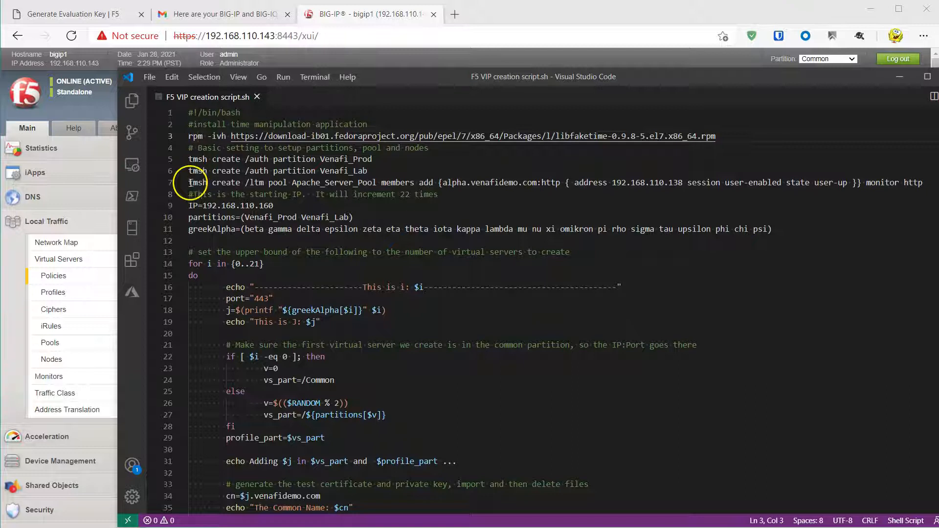
# - Highlight the pool command, member alpha.venafidemo.com at 192.168.110.138, and the starting IP line
pyautogui.moveTo(189, 182); pyautogui.dragTo(287, 183)
pyautogui.click(282, 183)
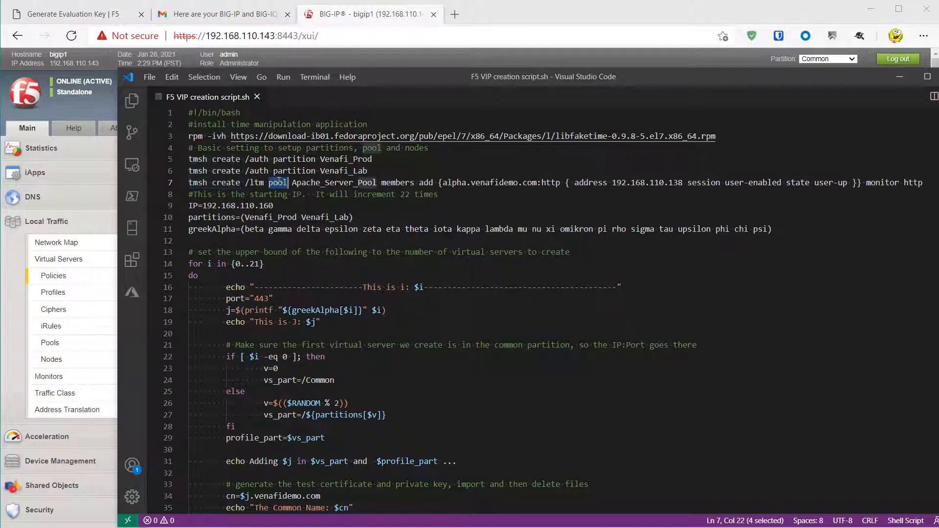
pyautogui.moveTo(443, 182); pyautogui.dragTo(537, 182)
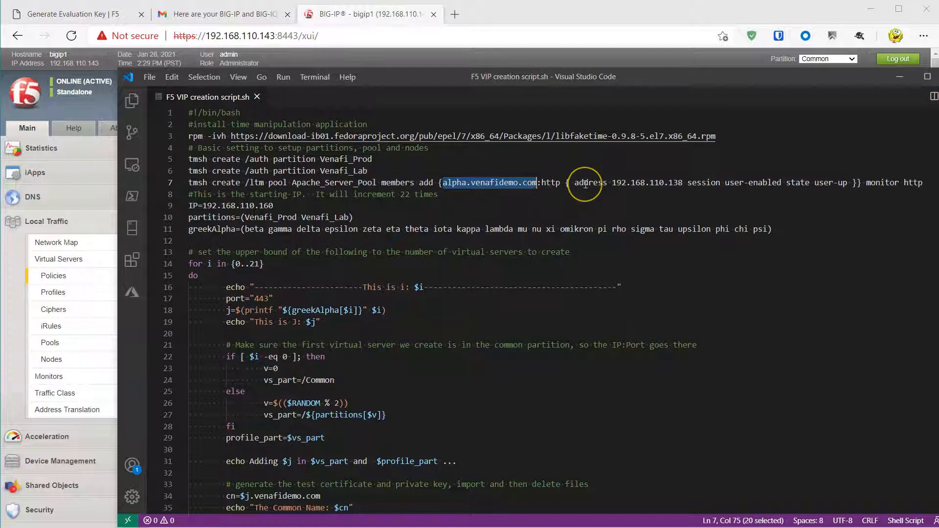
pyautogui.moveTo(611, 183); pyautogui.dragTo(680, 183)
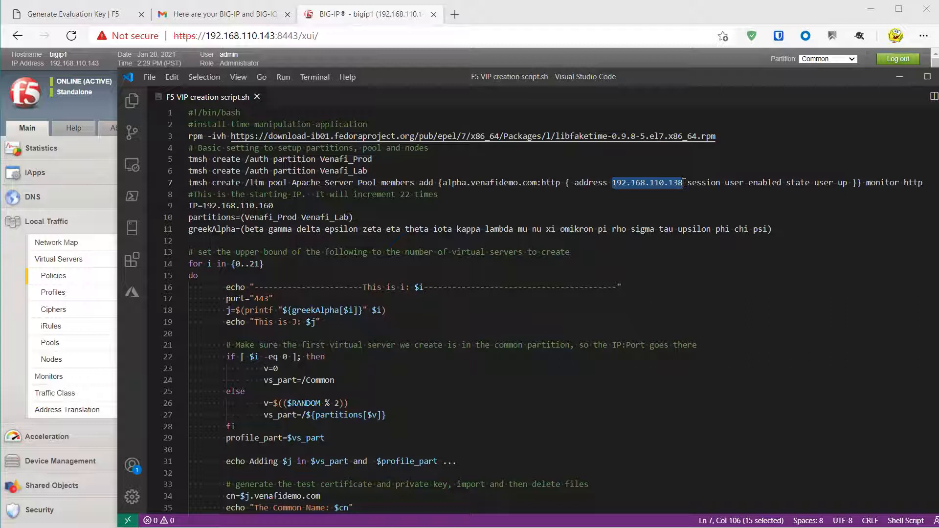
pyautogui.click(684, 183)
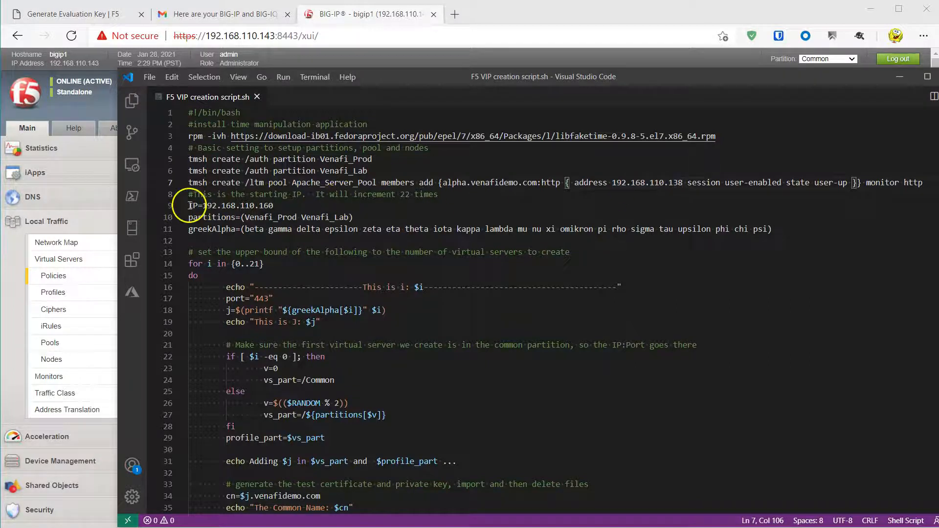
pyautogui.moveTo(189, 205); pyautogui.dragTo(275, 206)
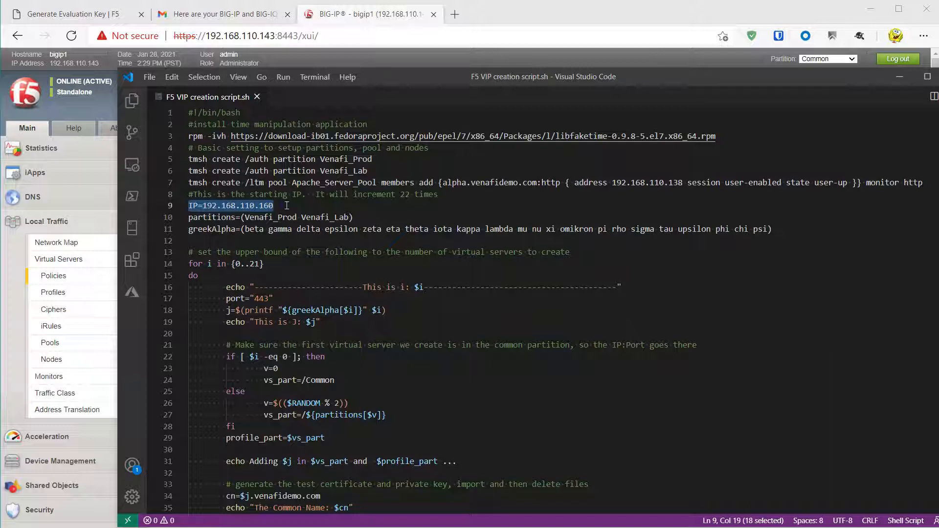
pyautogui.click(285, 206)
# - Highlight the loop upper bound 21, then select the whole script and minimize VS Code
pyautogui.scroll(-4, 169, 207)
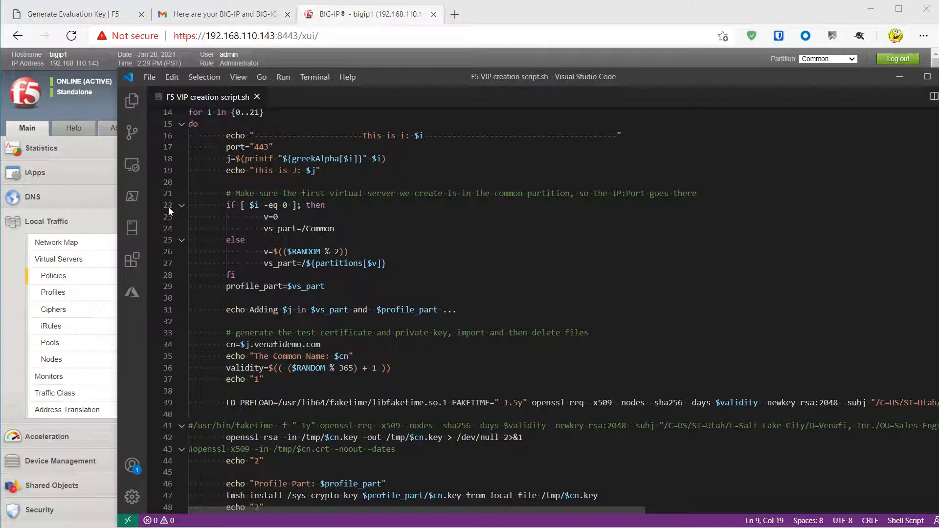
pyautogui.scroll(4, 169, 207)
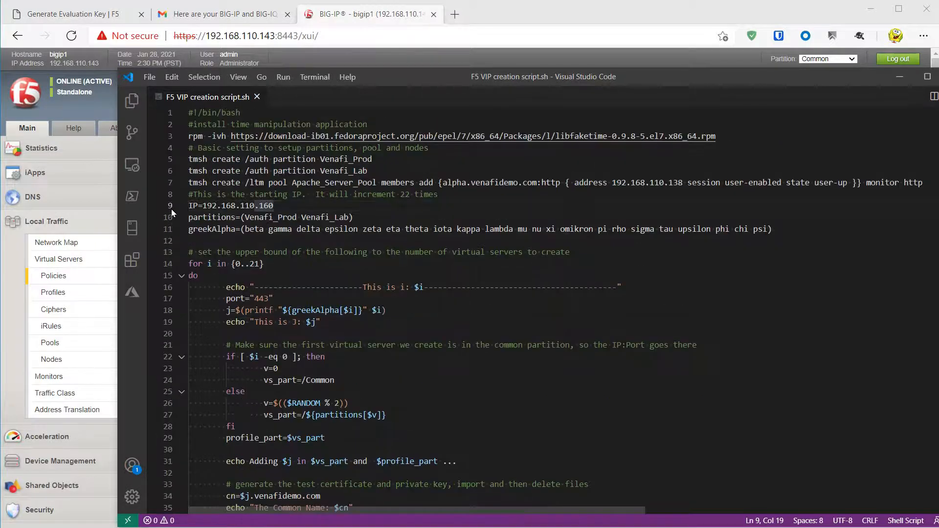
pyautogui.doubleClick(254, 265)
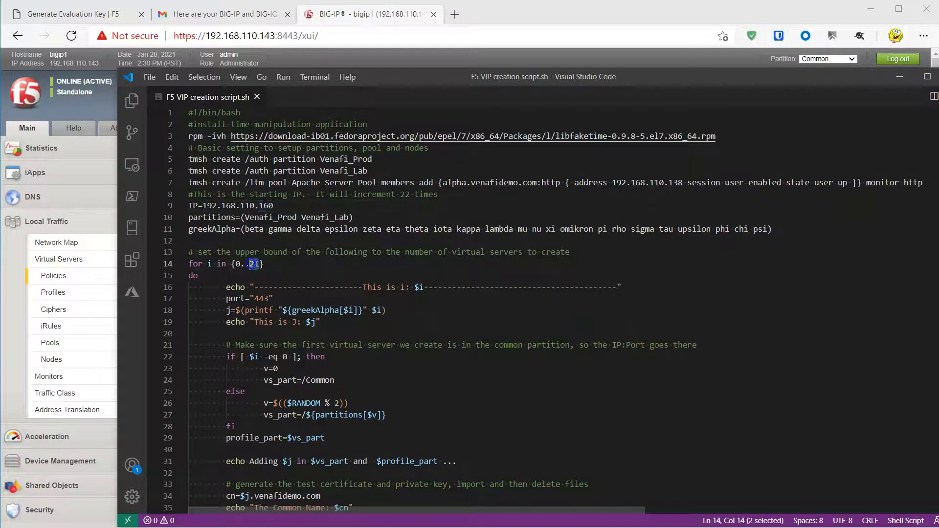
pyautogui.click(253, 264)
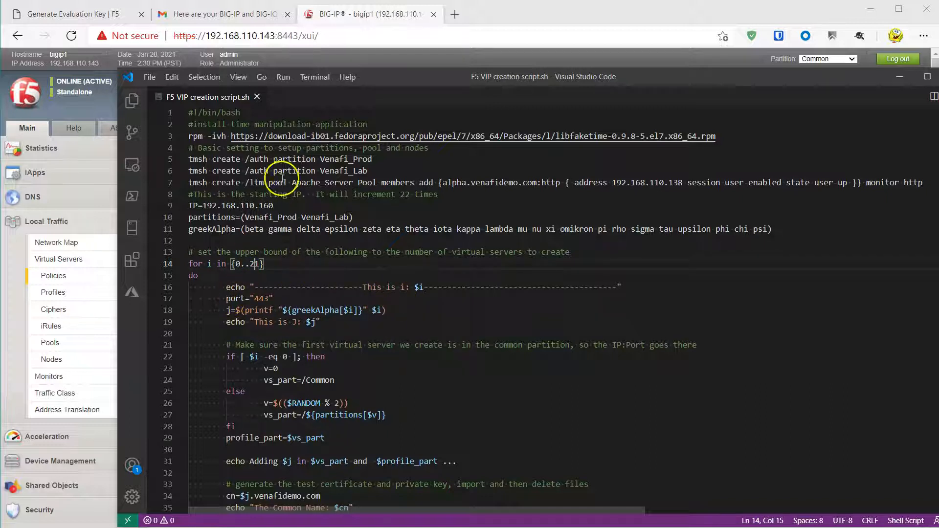
pyautogui.hotkey('ctrl', 'a')
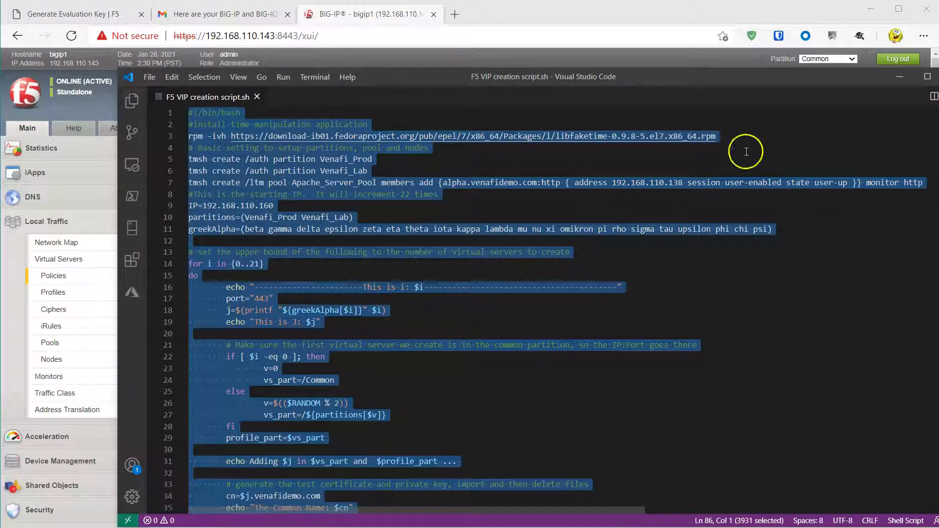
pyautogui.click(901, 84)
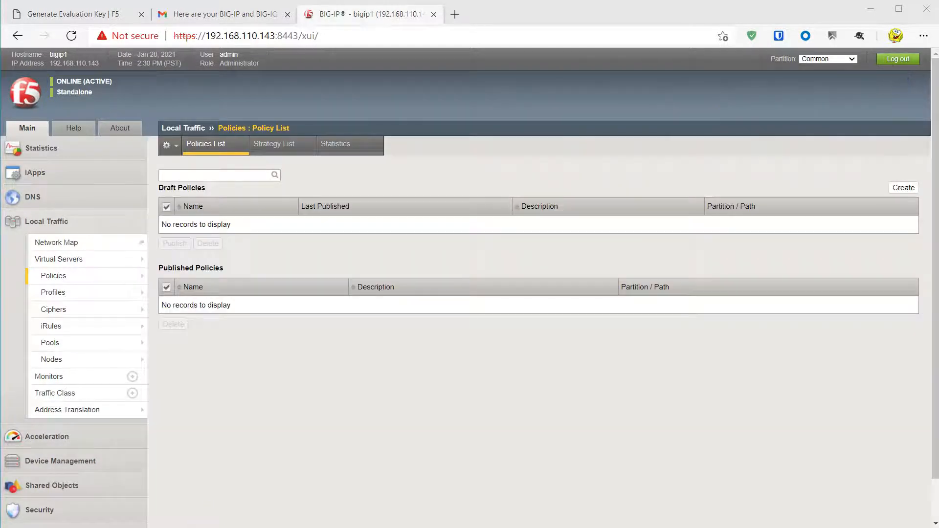
pyautogui.write('ssh root@192.168.110.143')
pyautogui.press('Return')
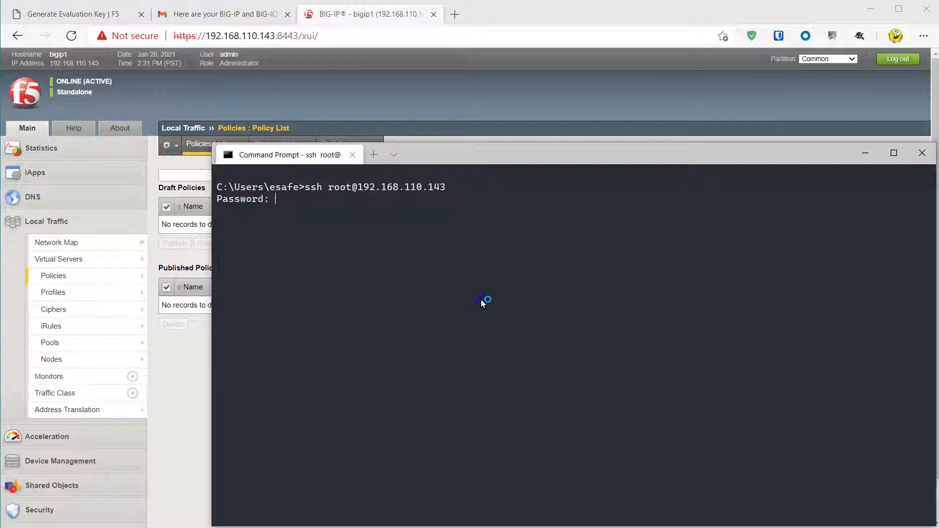
pyautogui.press('Return')
pyautogui.press('Return')
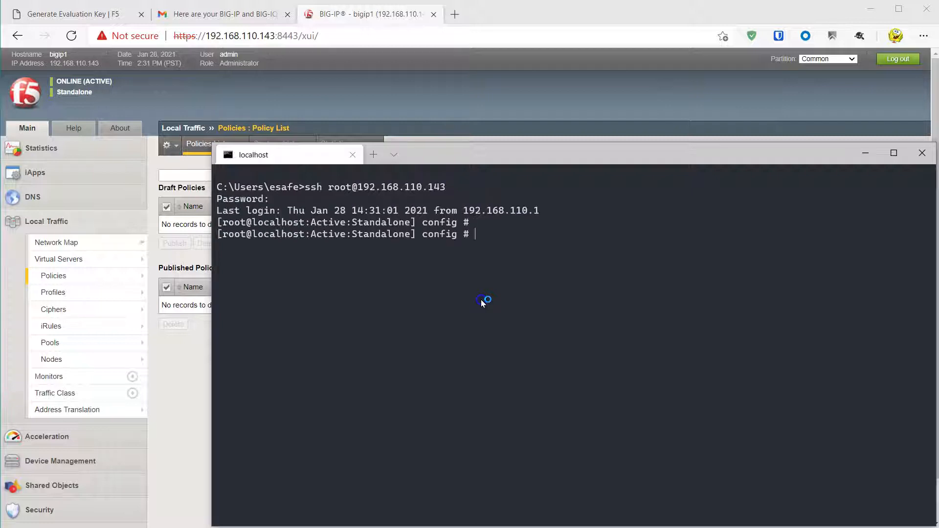
pyautogui.press('Return')
pyautogui.write('ll')
pyautogui.press('Return')
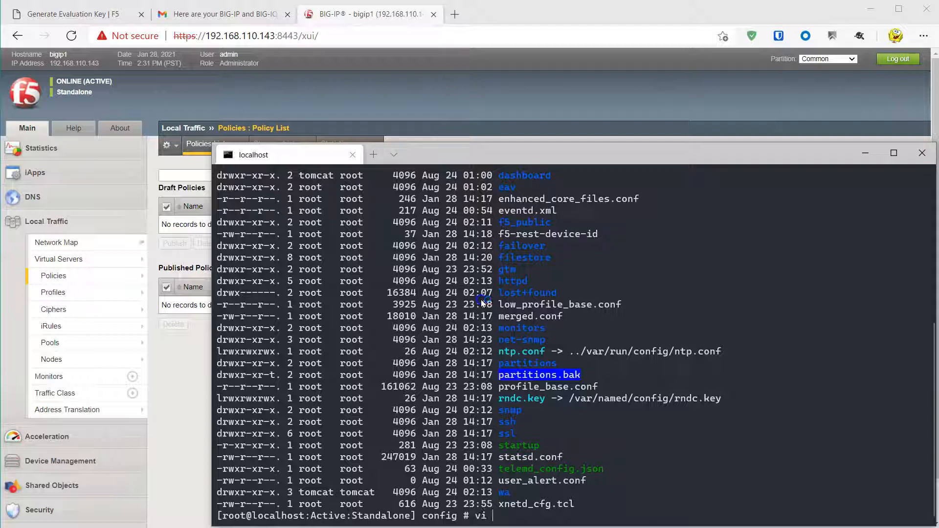
# - Paste the script into a new vi file named run, save it, and chmod it 777
pyautogui.write('vi run')
pyautogui.press('Return')
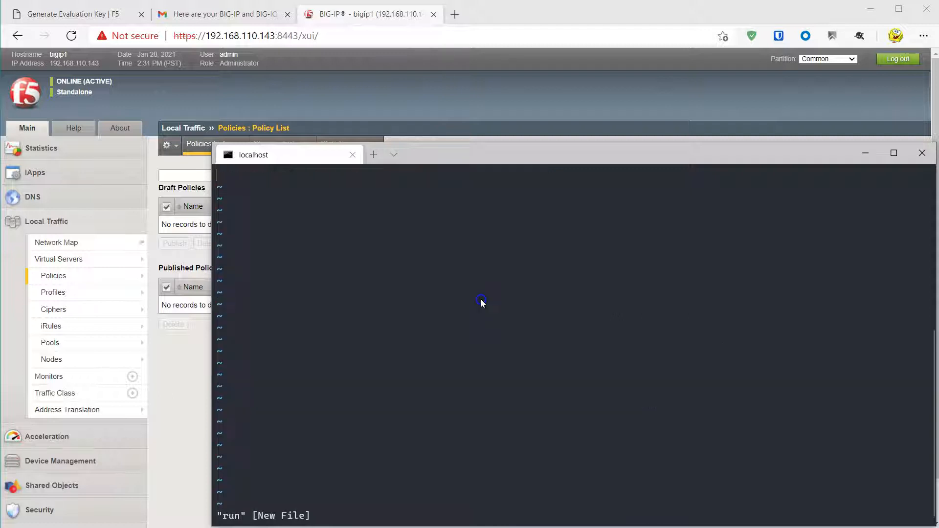
pyautogui.press('i')
pyautogui.rightClick(481, 302)
pyautogui.press('Escape')
pyautogui.write('x')
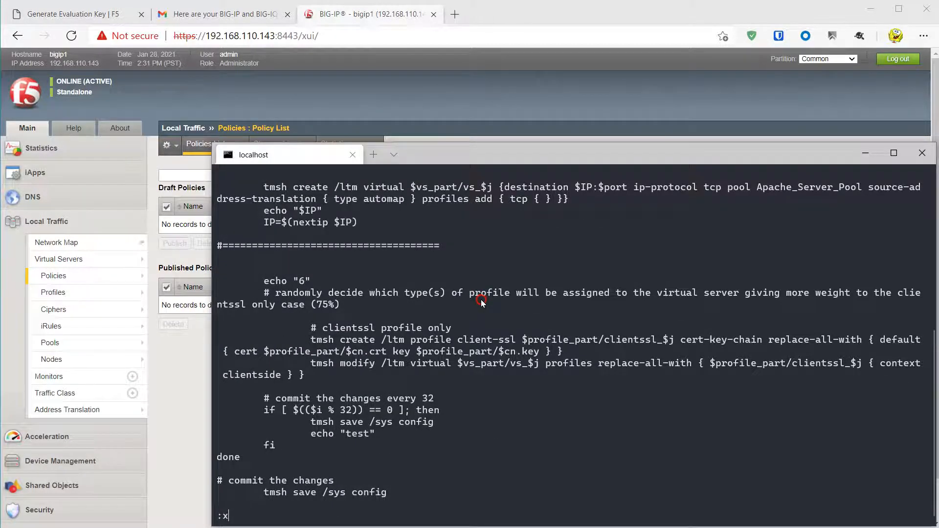
pyautogui.press('Return')
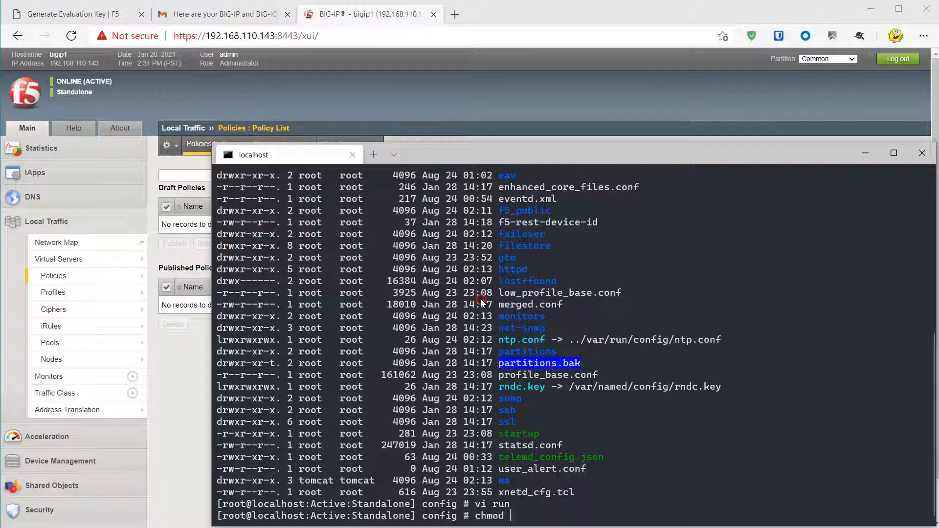
pyautogui.write('chmod 777 run')
pyautogui.press('Return')
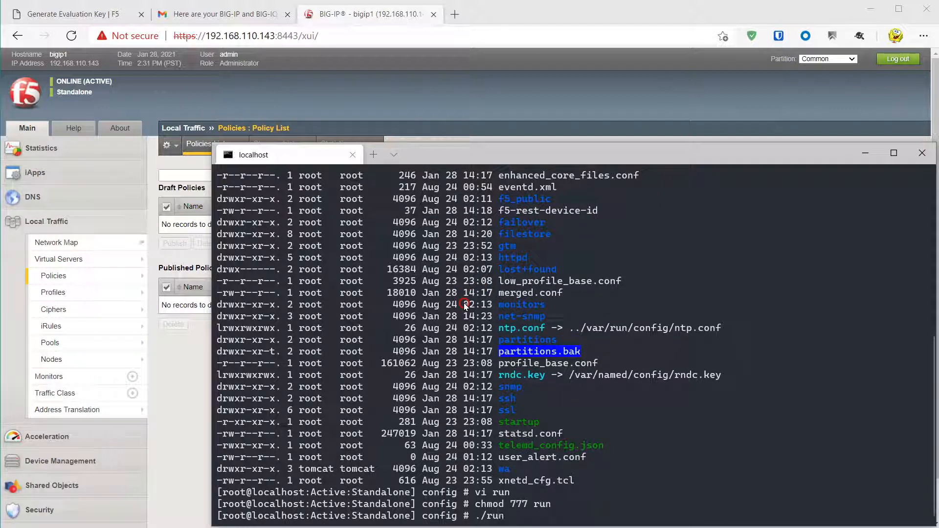
# - Run ./run to create the beta–zeta virtual servers, then open BIG-IP's Virtual Servers list
pyautogui.write('./run')
pyautogui.press('Return')
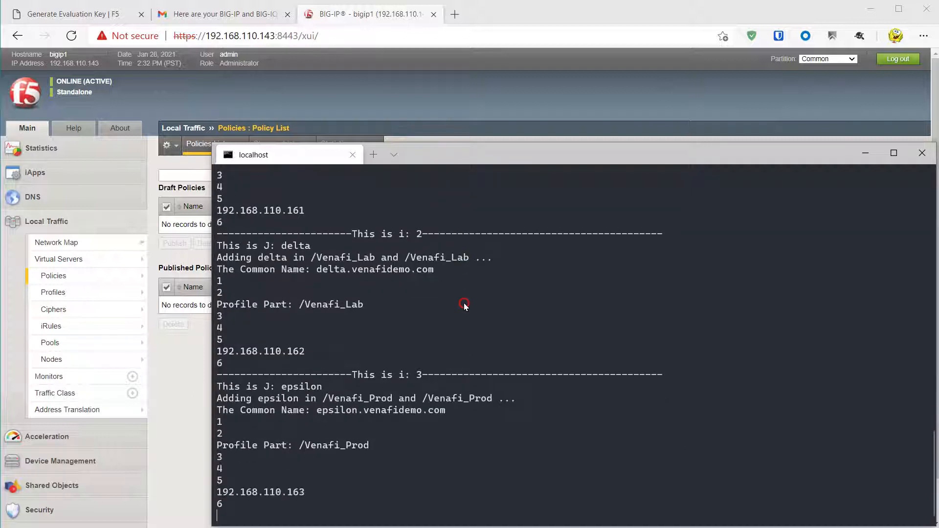
pyautogui.moveTo(48, 277)
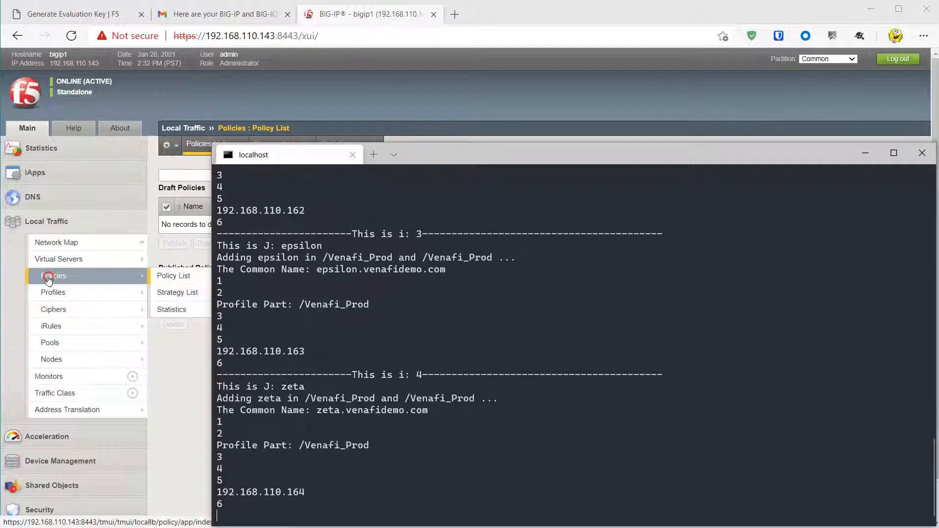
pyautogui.click(54, 263)
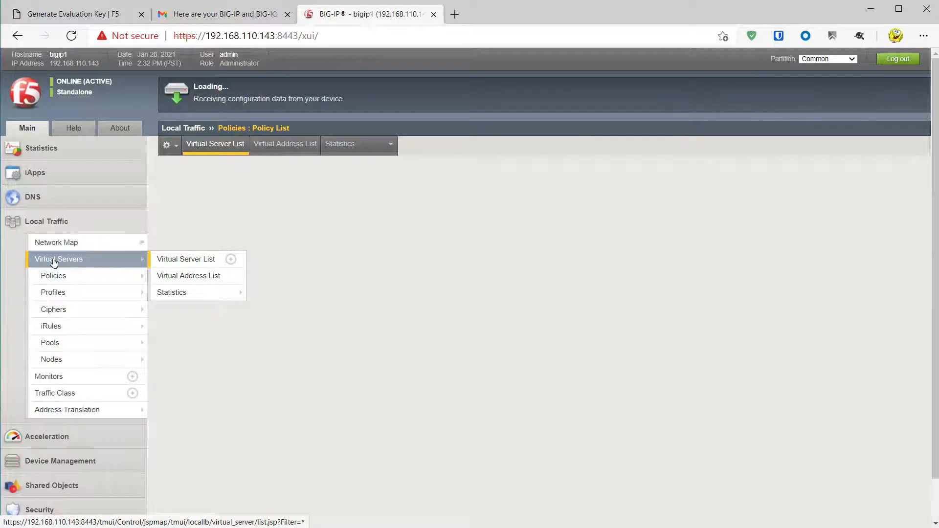
# - Switch the partition filter to Venafi_Lab, then to All [Read Only]
pyautogui.click(240, 310)
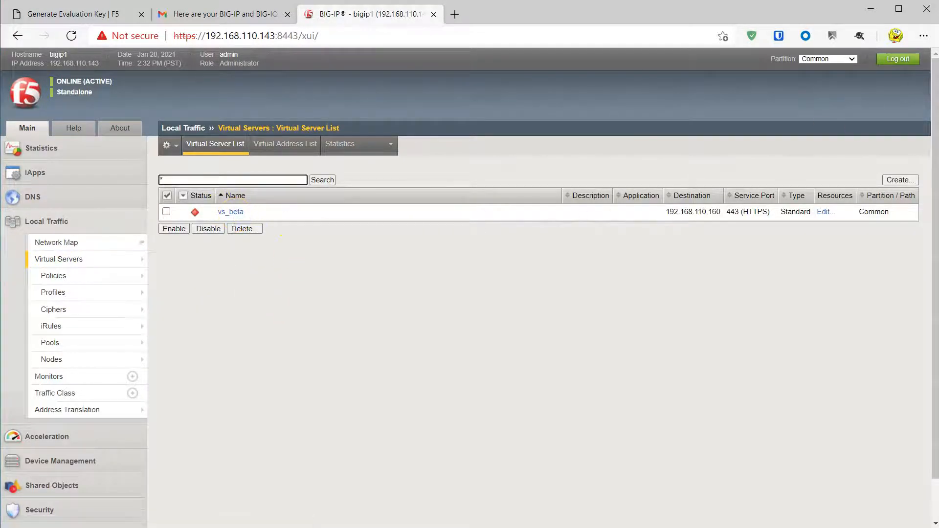
pyautogui.click(852, 59)
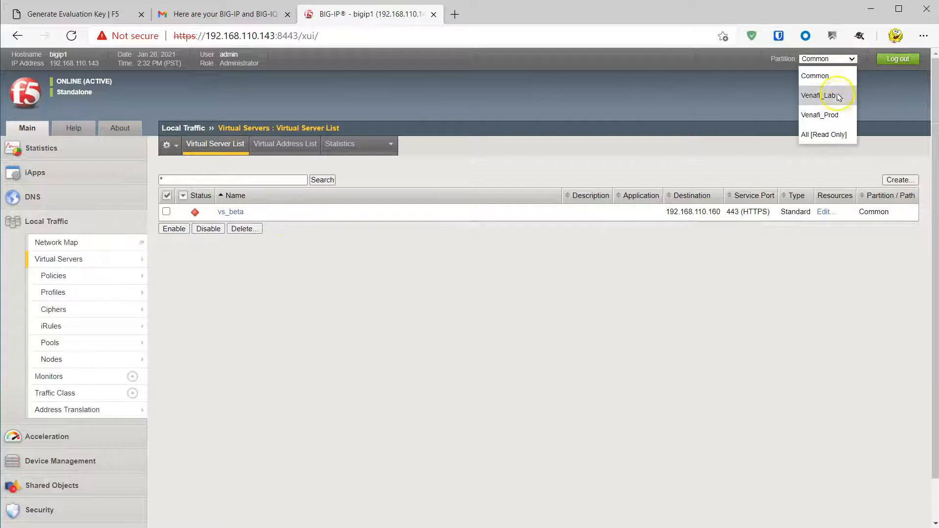
pyautogui.click(836, 95)
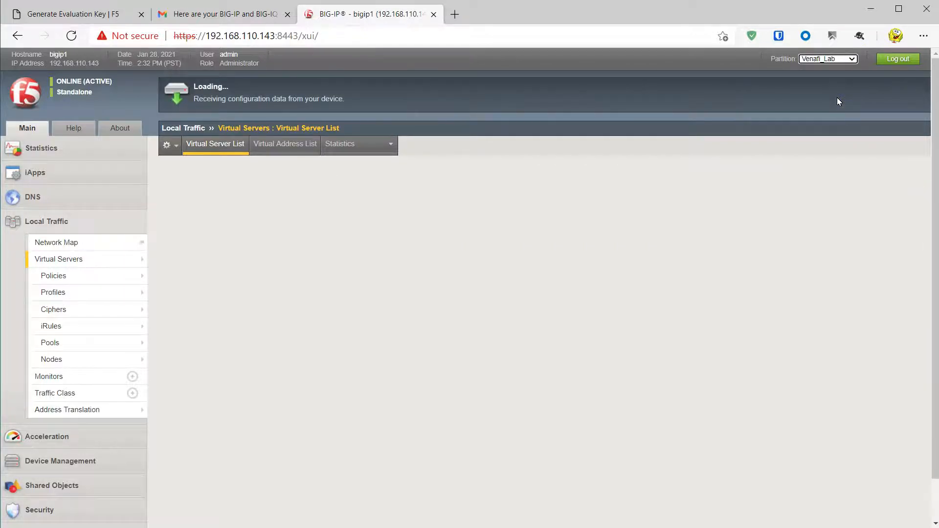
pyautogui.click(850, 59)
pyautogui.click(840, 135)
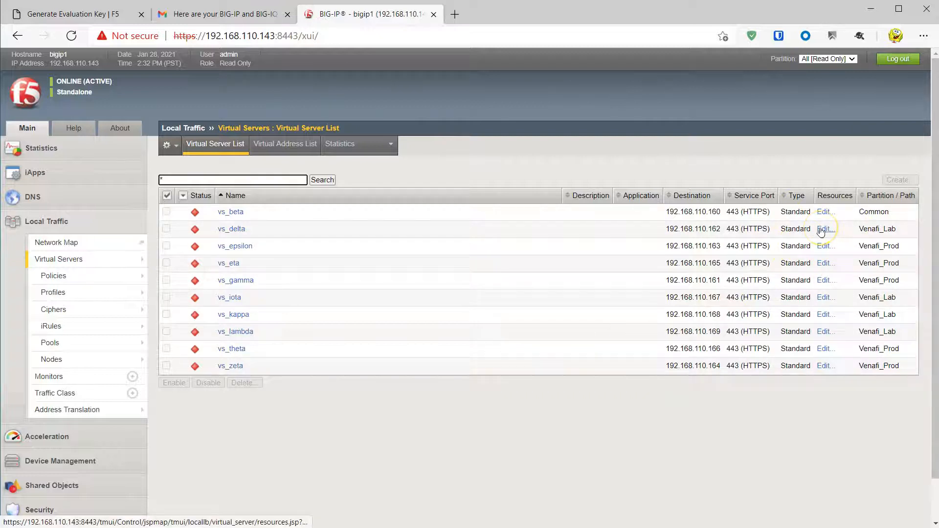
# - Reload the Virtual Server List showing all 16 servers on one page, then return to the terminal
pyautogui.click(228, 147)
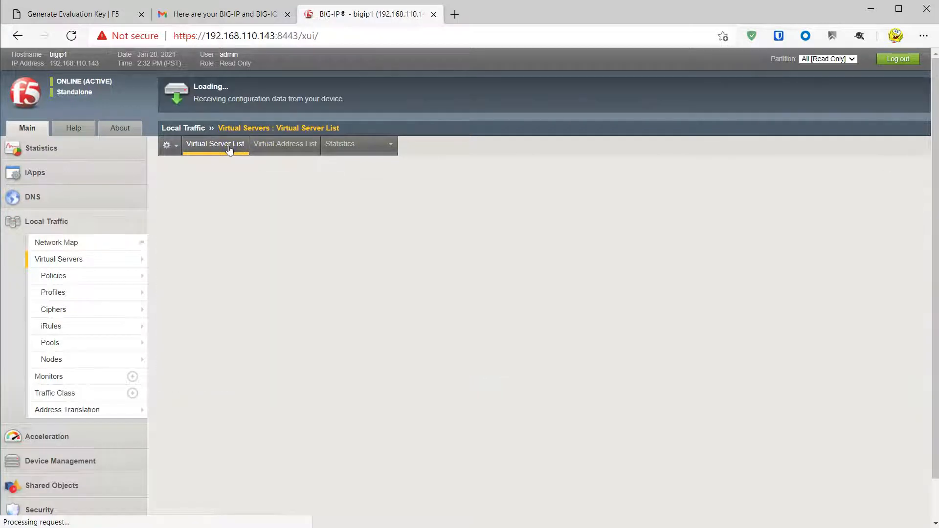
pyautogui.click(912, 384)
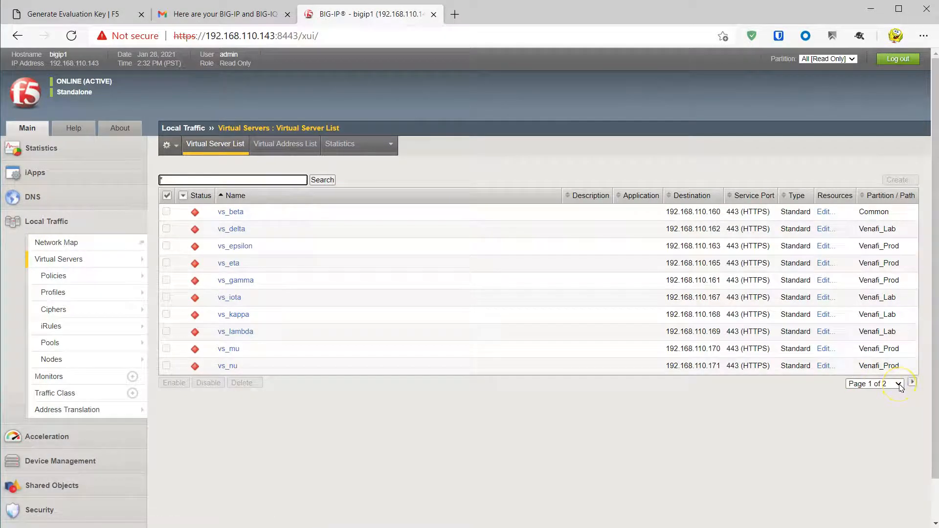
pyautogui.click(900, 385)
pyautogui.click(891, 440)
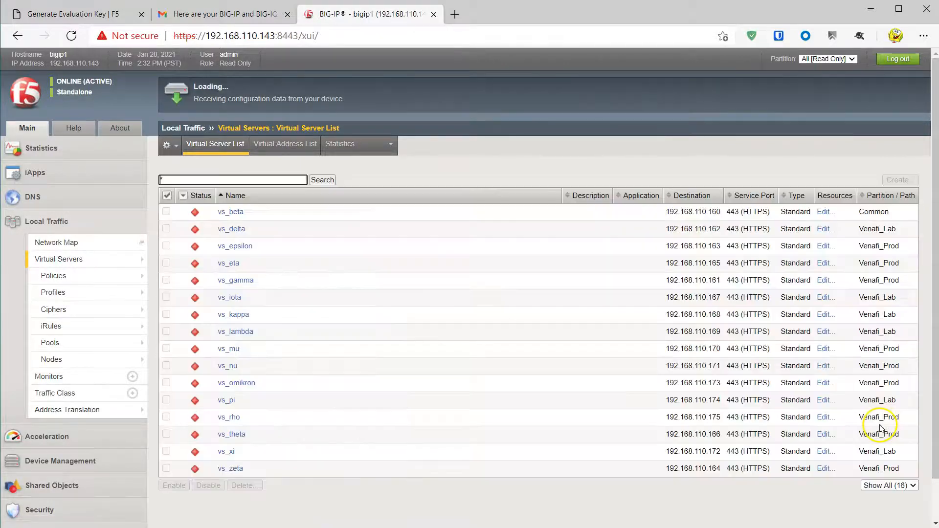
pyautogui.hotkey('alt', 'Tab')
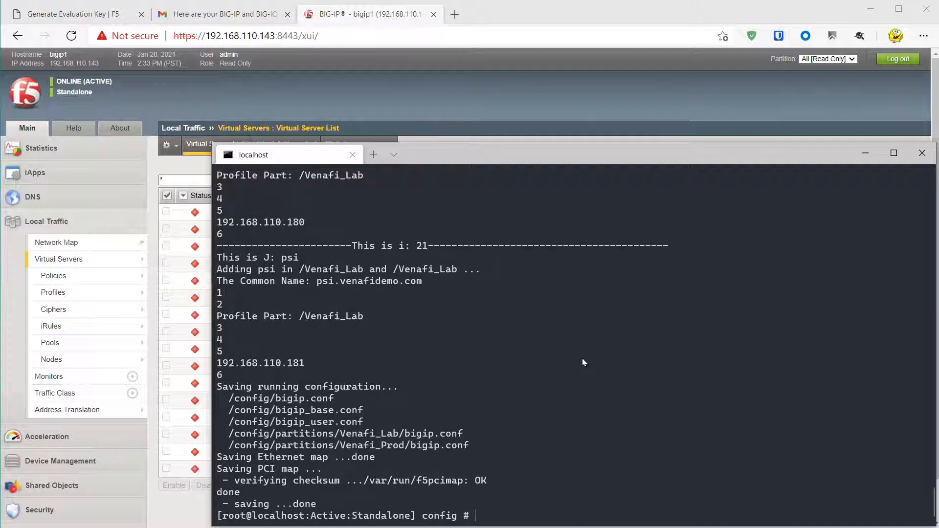
# - Refresh the Virtual Server List and show all 22 virtual servers on one page
pyautogui.click(191, 509)
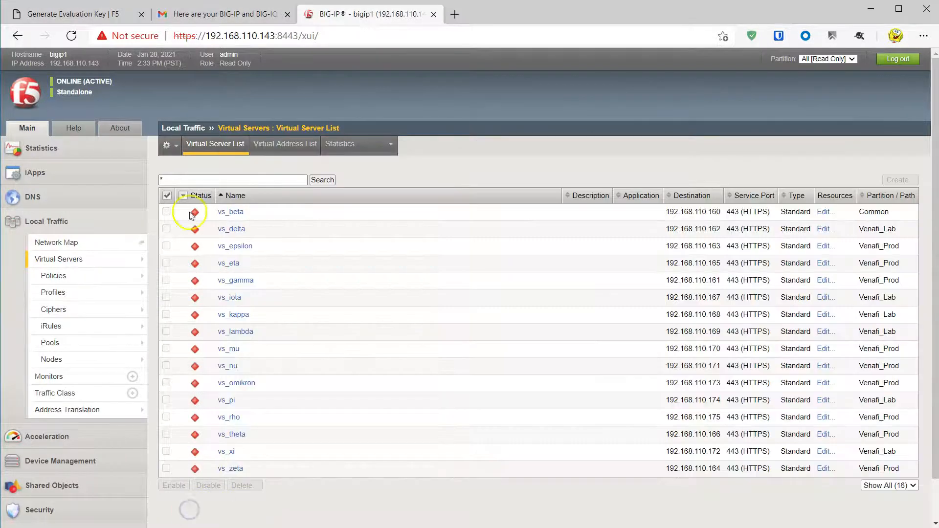
pyautogui.moveTo(115, 259)
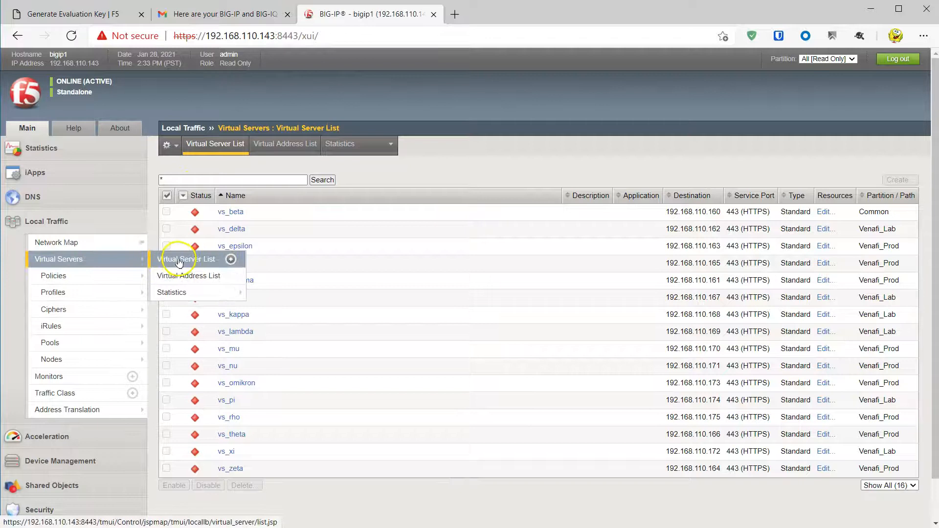
pyautogui.click(179, 262)
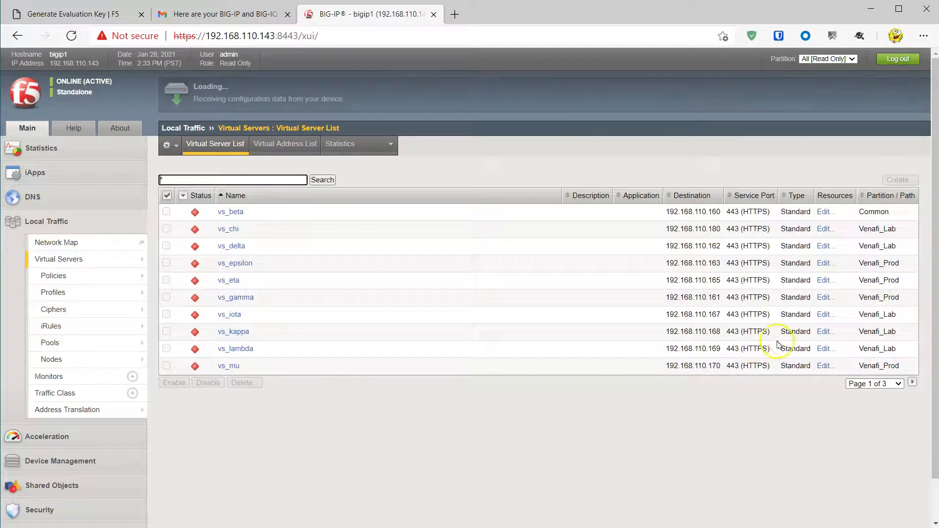
pyautogui.click(897, 383)
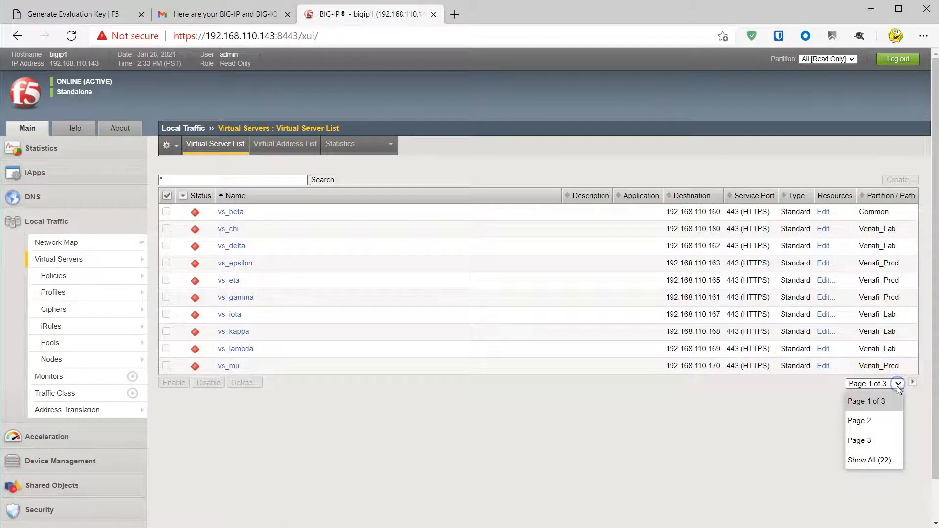
pyautogui.click(879, 461)
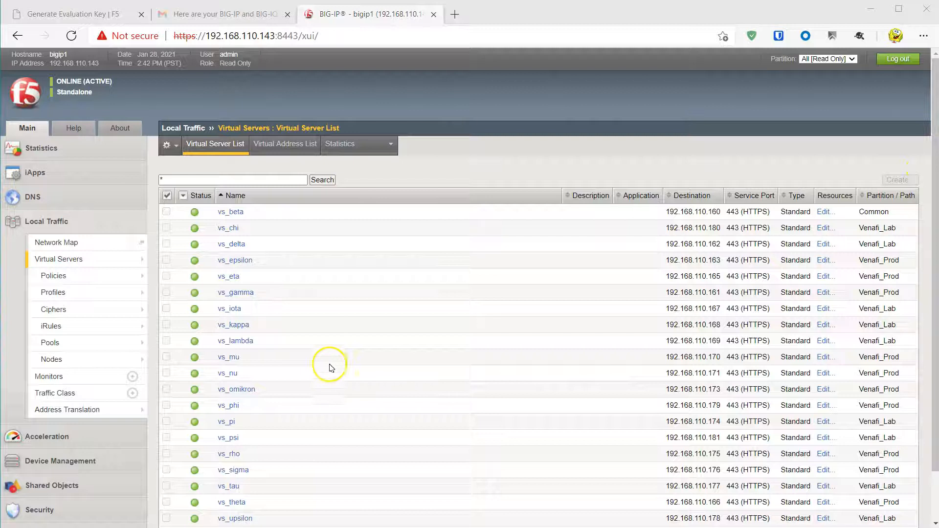
# - Select 'lambda' in vs_lambda and open a new browser tab
pyautogui.click(261, 341)
pyautogui.moveTo(261, 340); pyautogui.dragTo(234, 342)
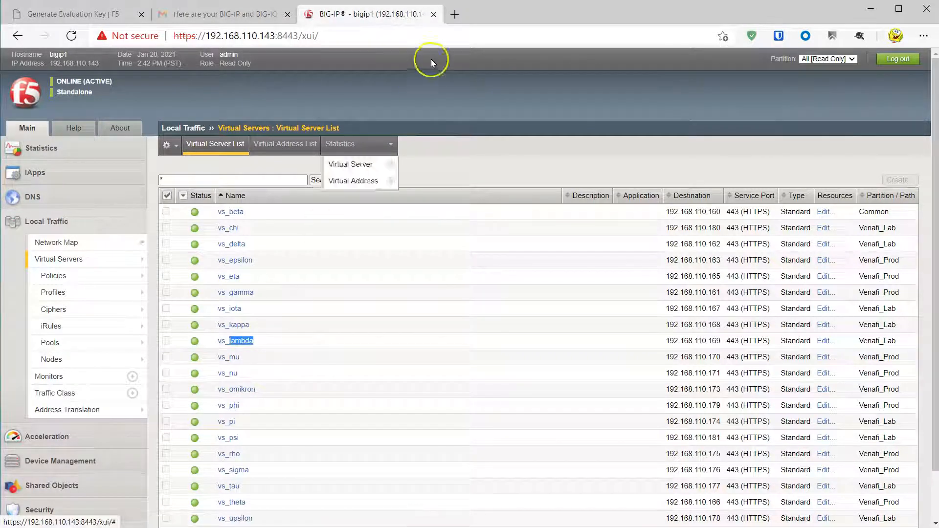
pyautogui.click(455, 14)
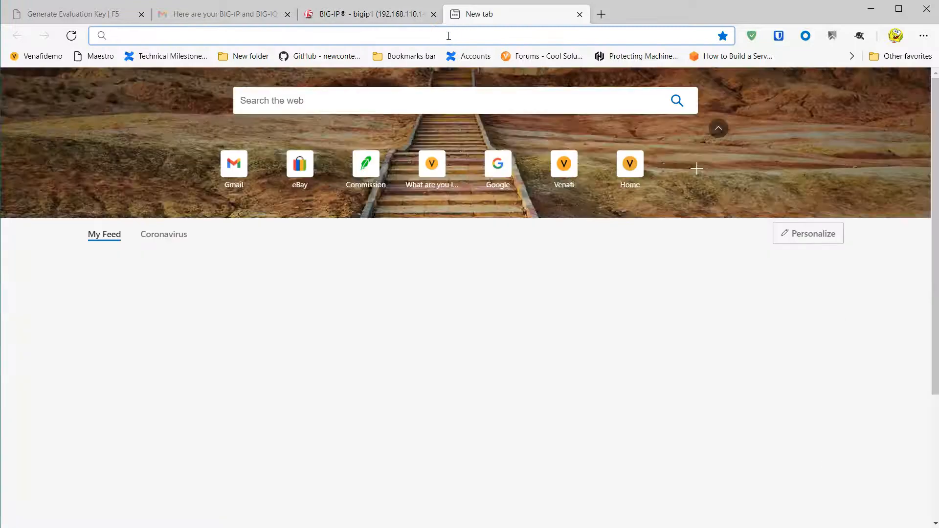
pyautogui.write('https://')
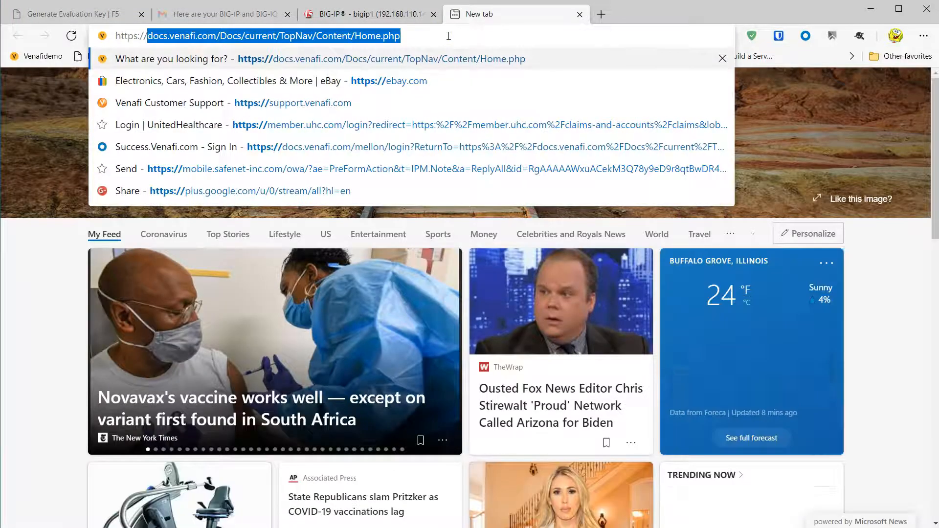
pyautogui.write('lambda.venafidemo.com')
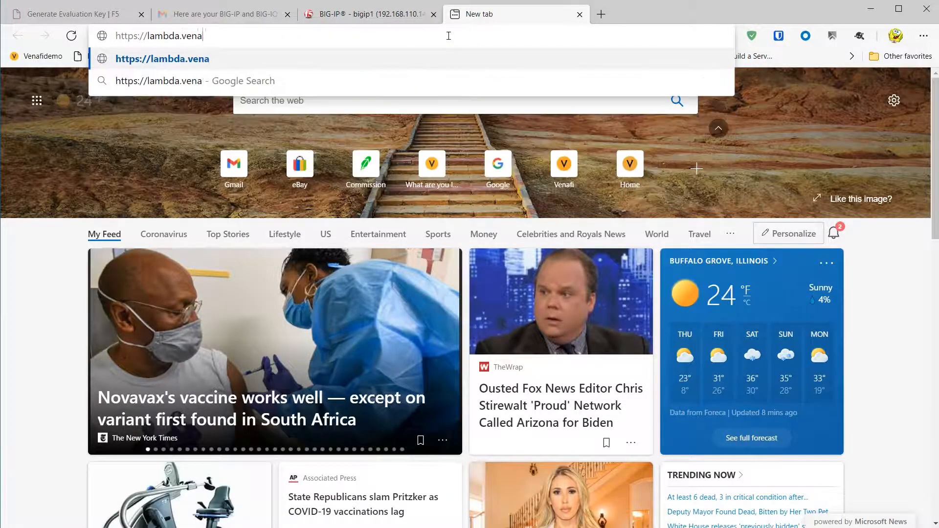
pyautogui.press('Return')
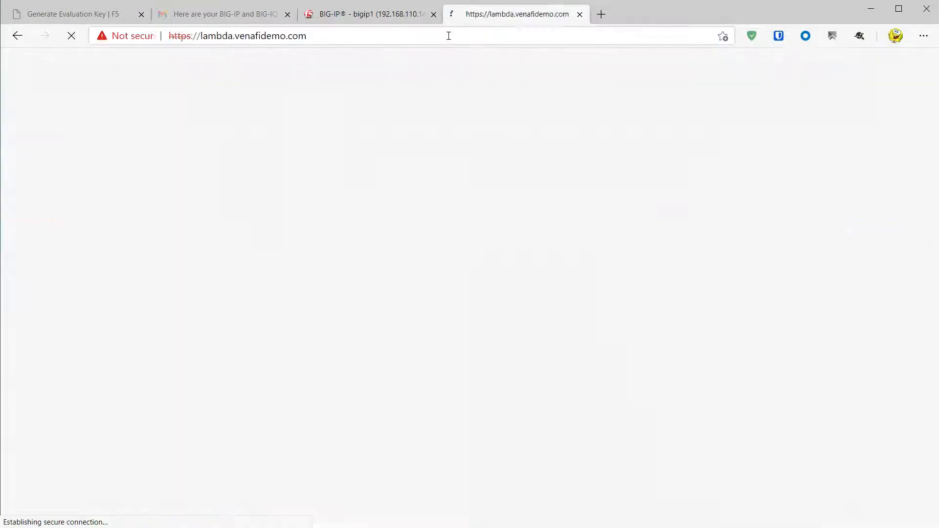
pyautogui.click(319, 308)
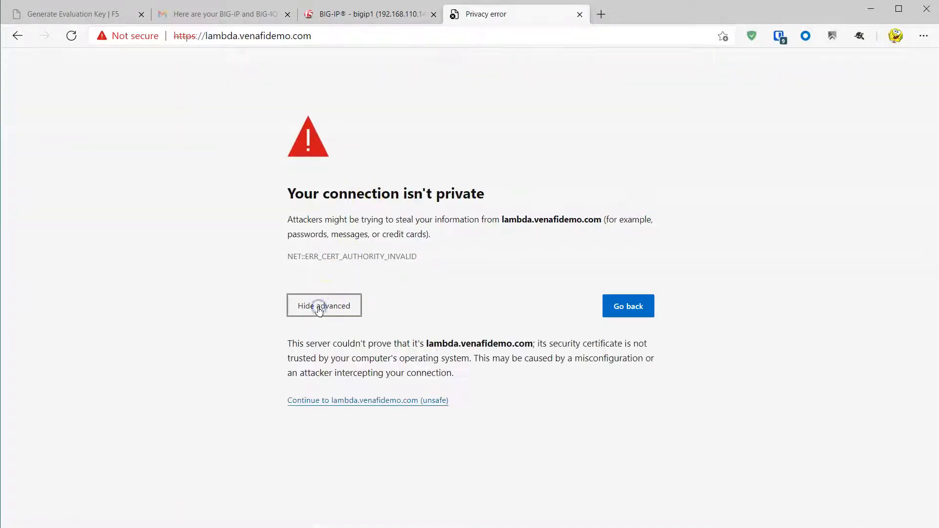
pyautogui.click(336, 400)
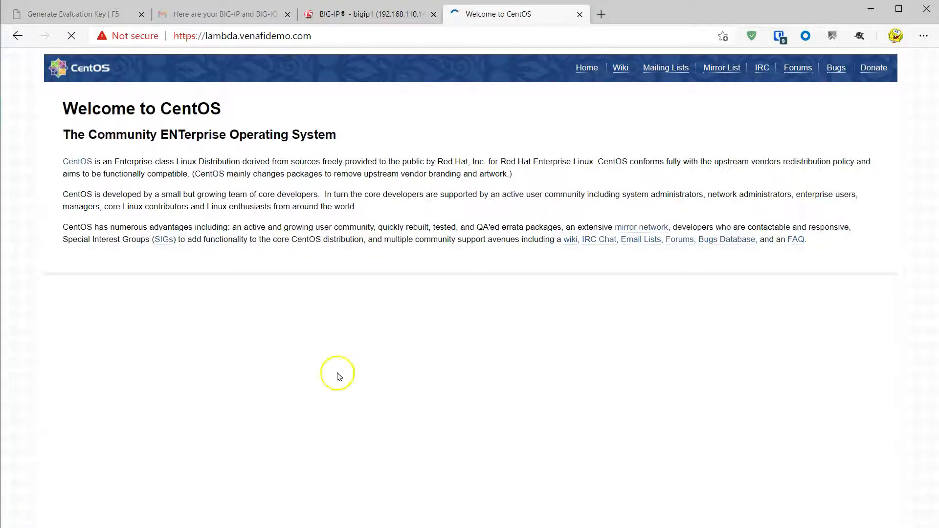
# - Inspect lambda's self-signed certificate (valid 1/28/2021–11/9/2021), then return to the BIG-IP tab
pyautogui.click(140, 37)
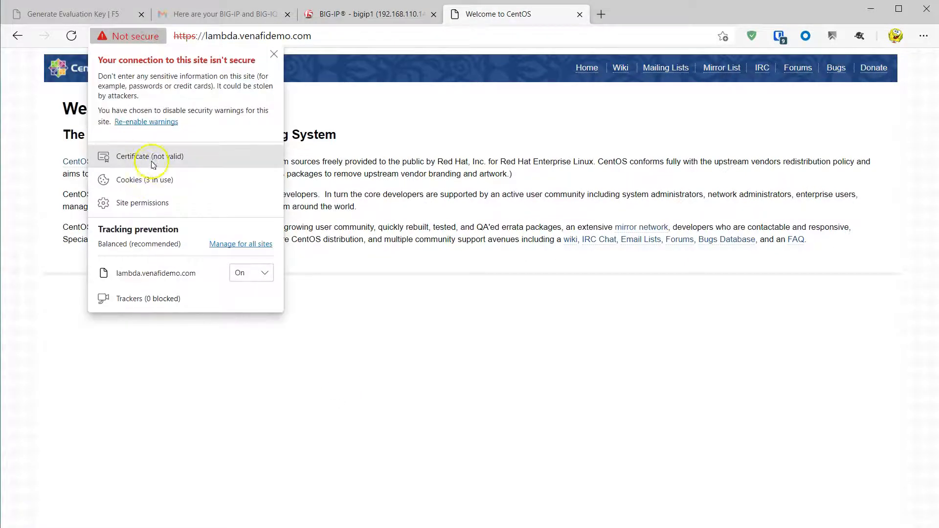
pyautogui.click(145, 156)
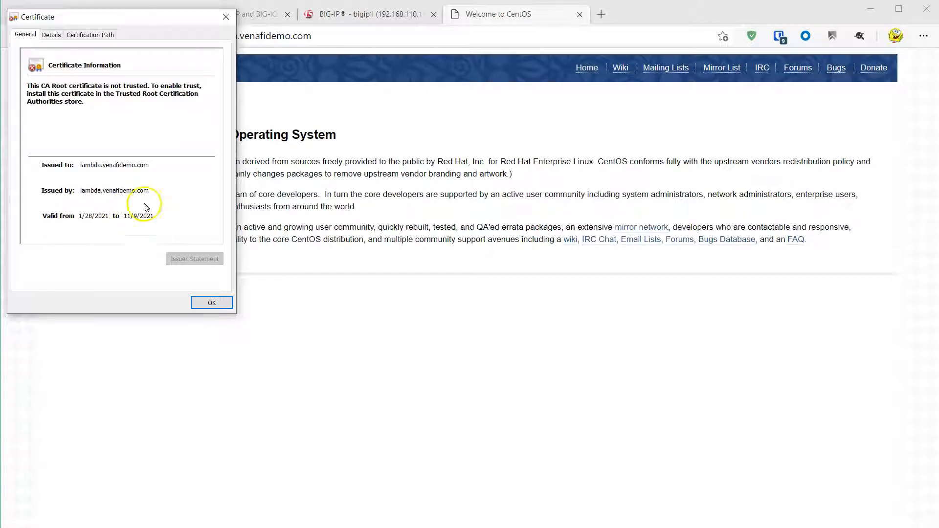
pyautogui.click(210, 305)
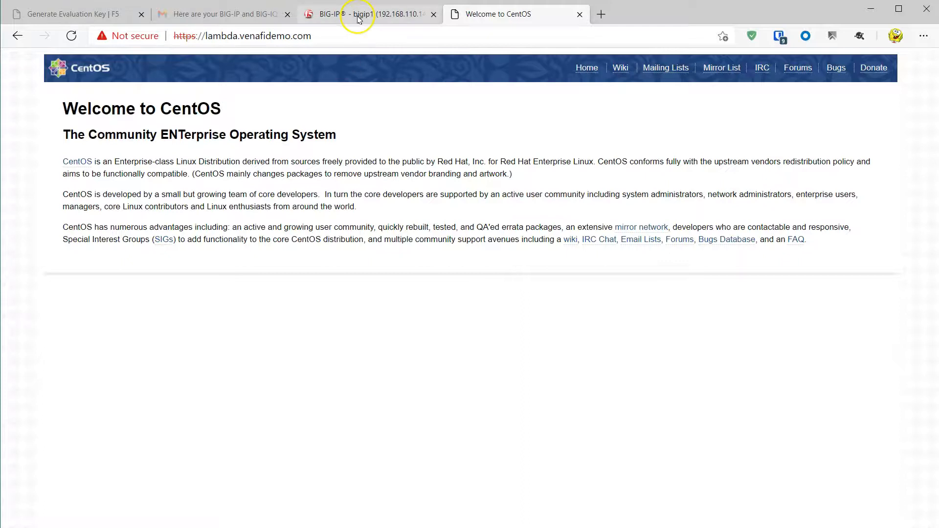
pyautogui.click(358, 18)
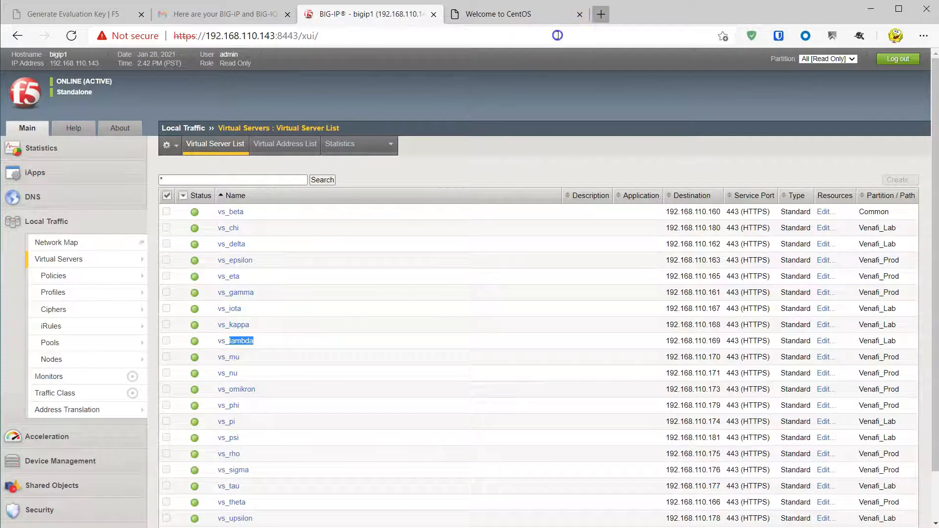
pyautogui.hotkey('ctrl', 't')
pyautogui.write('h')
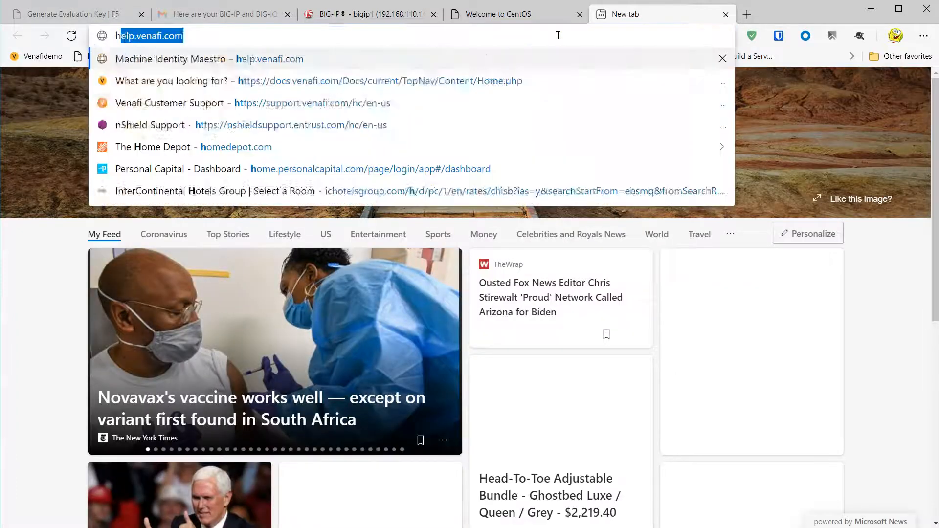
pyautogui.write('ttps://mu')
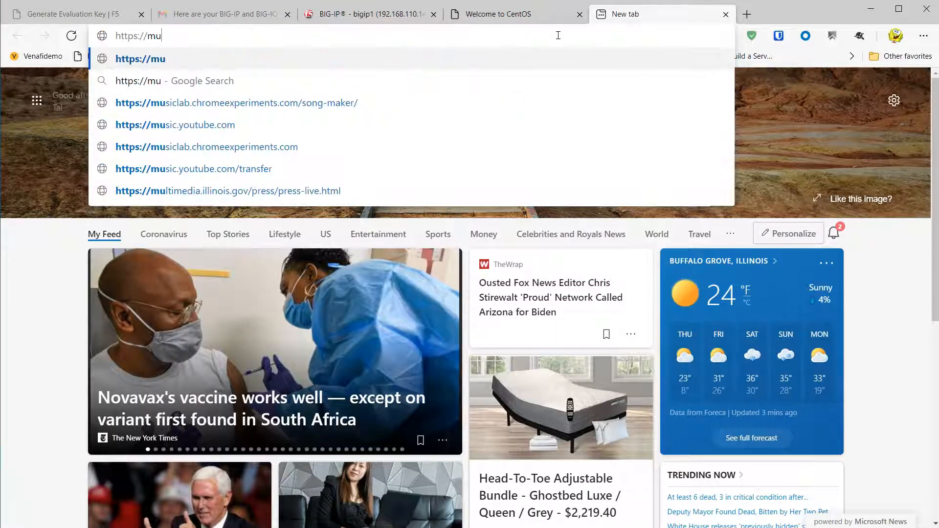
pyautogui.write('.venafidemo.com')
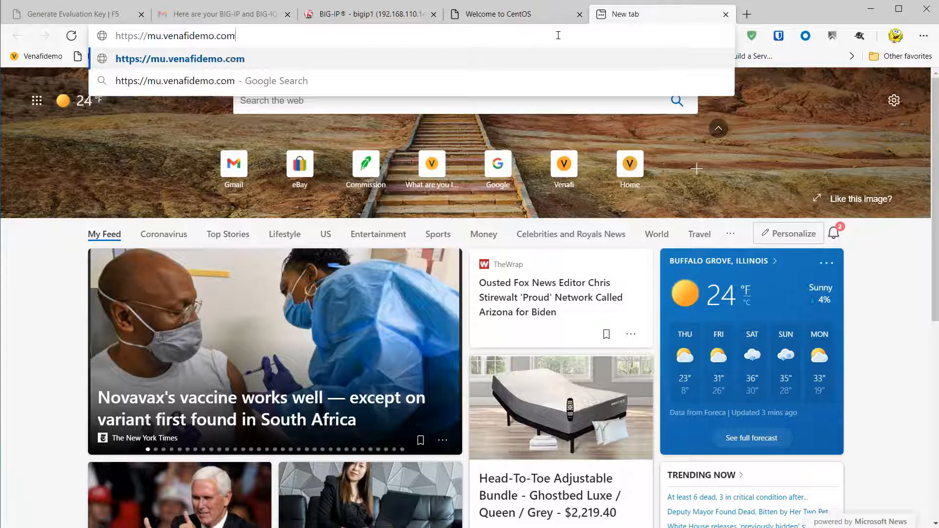
pyautogui.press('Return')
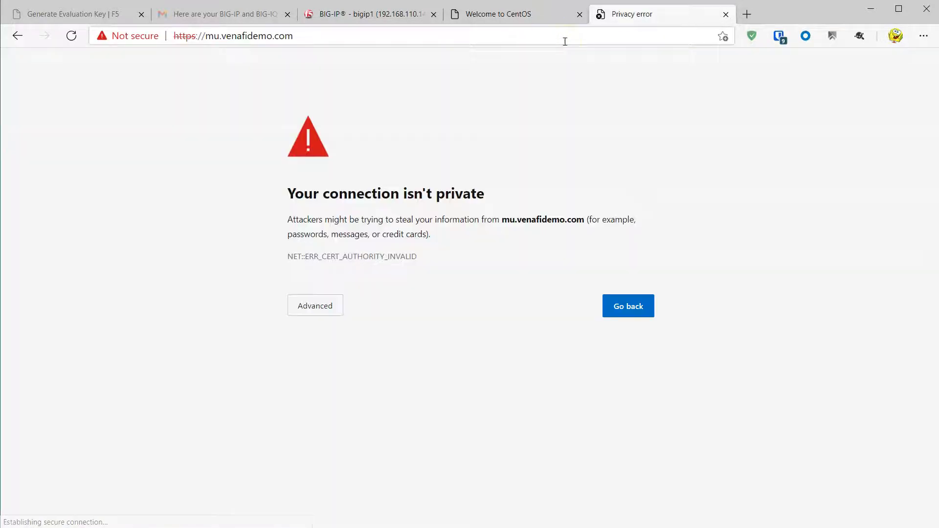
# - Inspect mu's untrusted self-signed certificate, then load the Venafi TPP dashboard via the Venafidemo bookmark
pyautogui.click(149, 39)
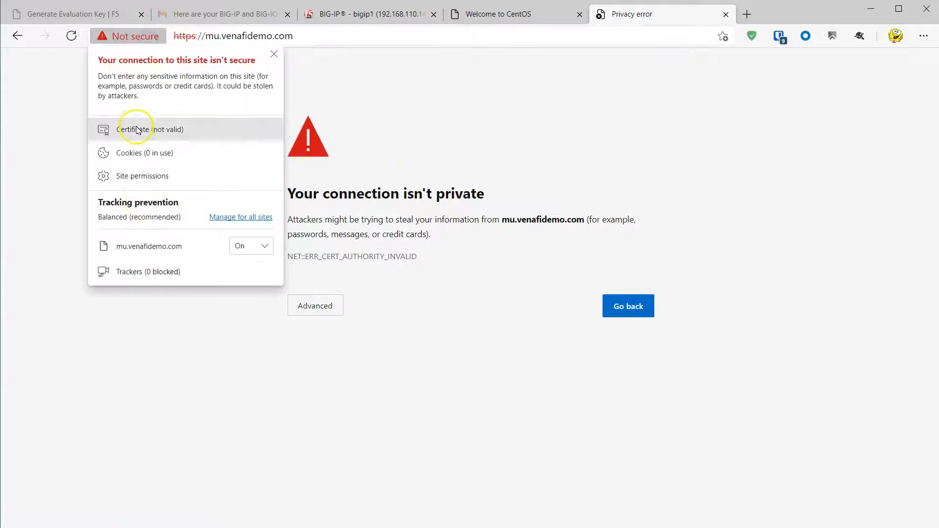
pyautogui.click(135, 129)
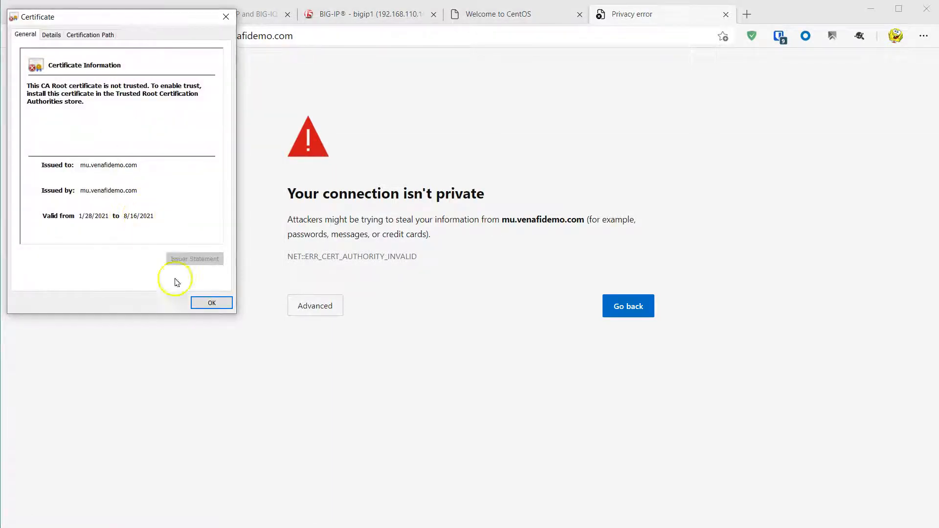
pyautogui.click(221, 303)
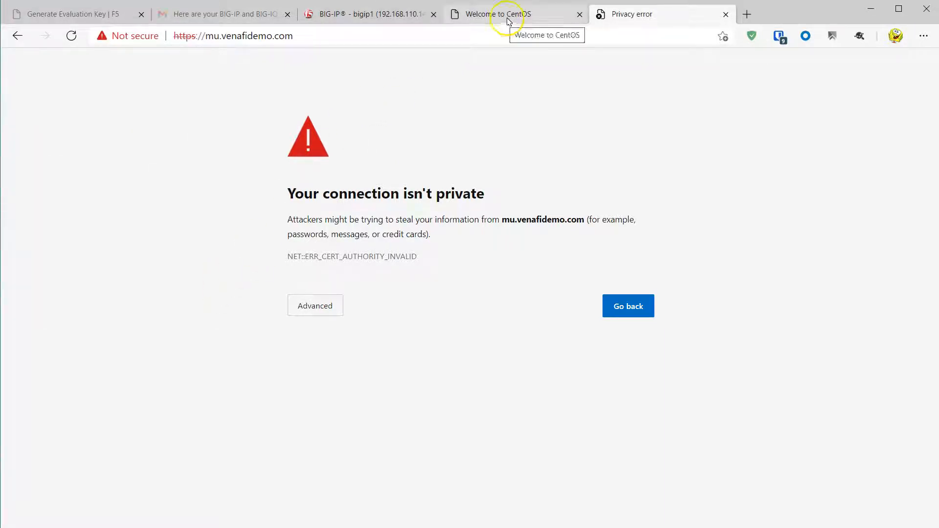
pyautogui.click(747, 15)
pyautogui.click(32, 55)
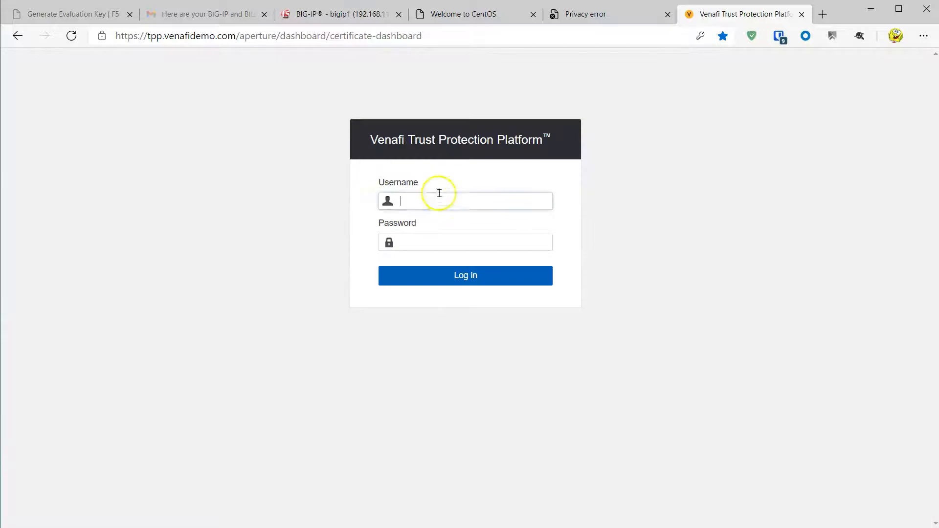
# - Sign in to Venafi TPP and start a new Onboard Discovery job
pyautogui.click(455, 201)
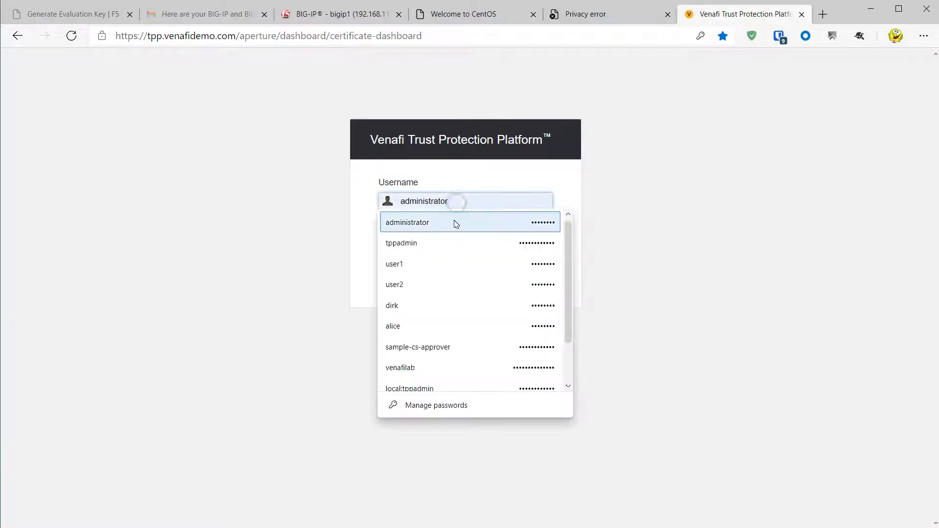
pyautogui.click(454, 274)
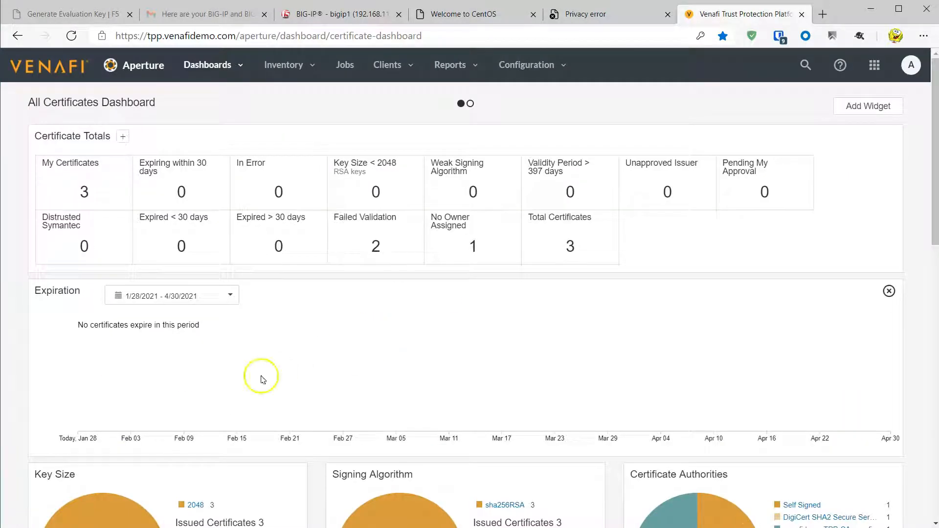
pyautogui.click(350, 71)
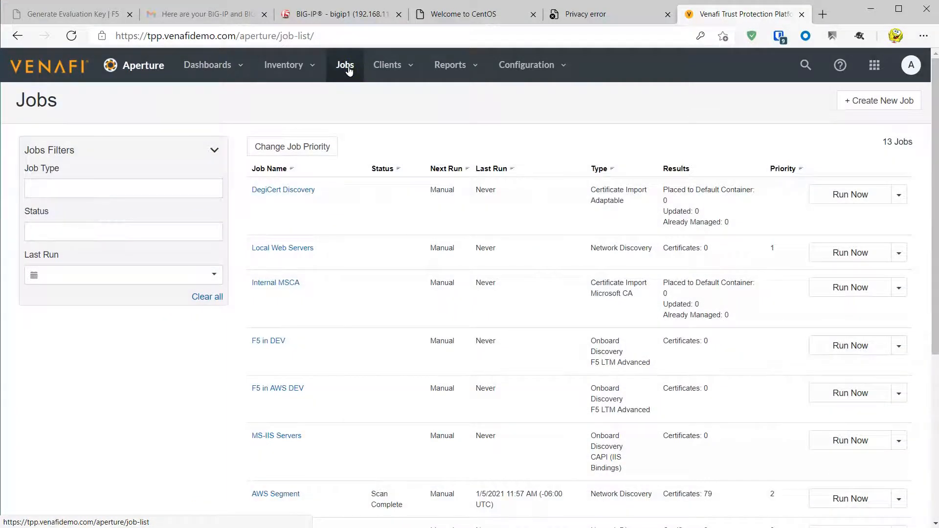
pyautogui.click(876, 101)
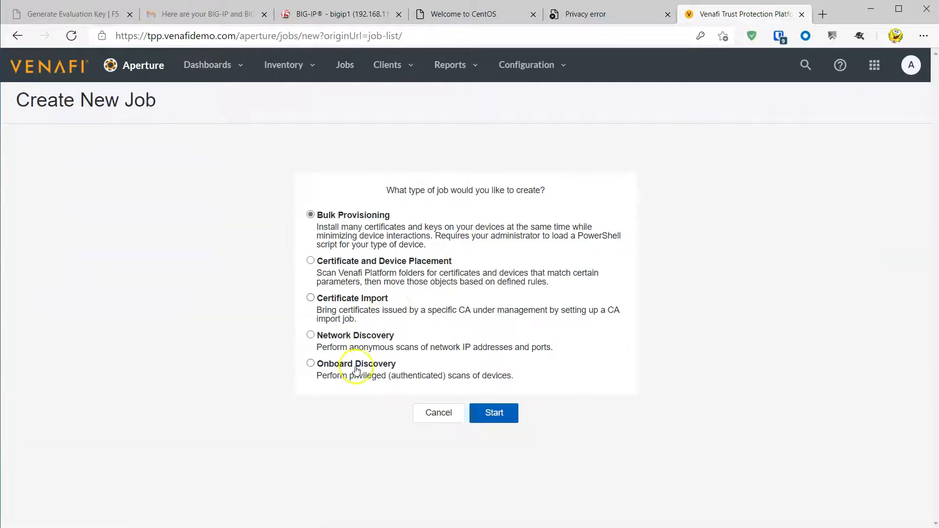
pyautogui.click(504, 418)
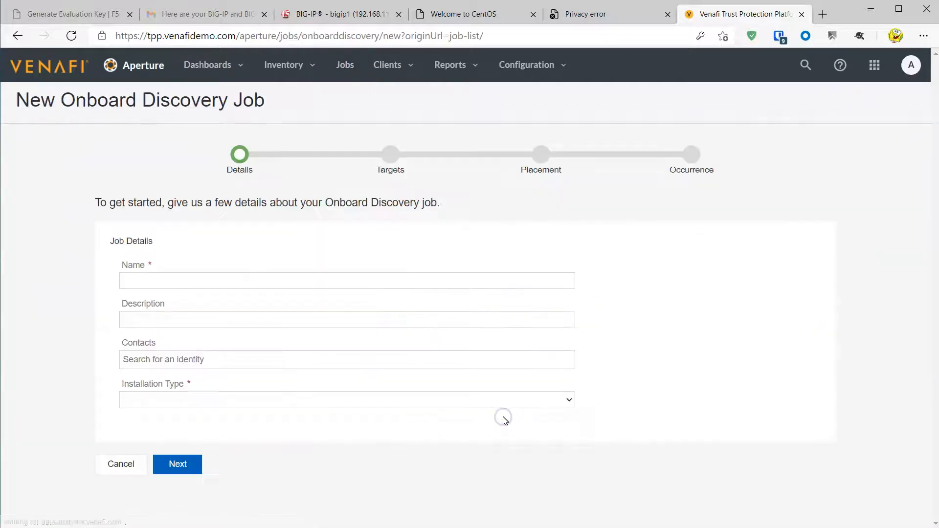
pyautogui.click(314, 278)
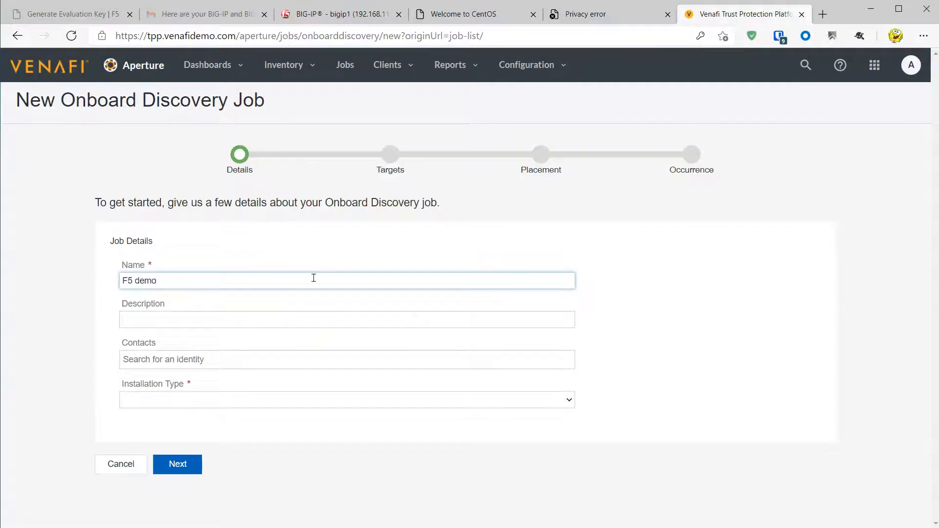
# - Configure job F5 demo as F5 LTM Advanced, importing Server and Client certificates, and advance to Targets
pyautogui.click(273, 396)
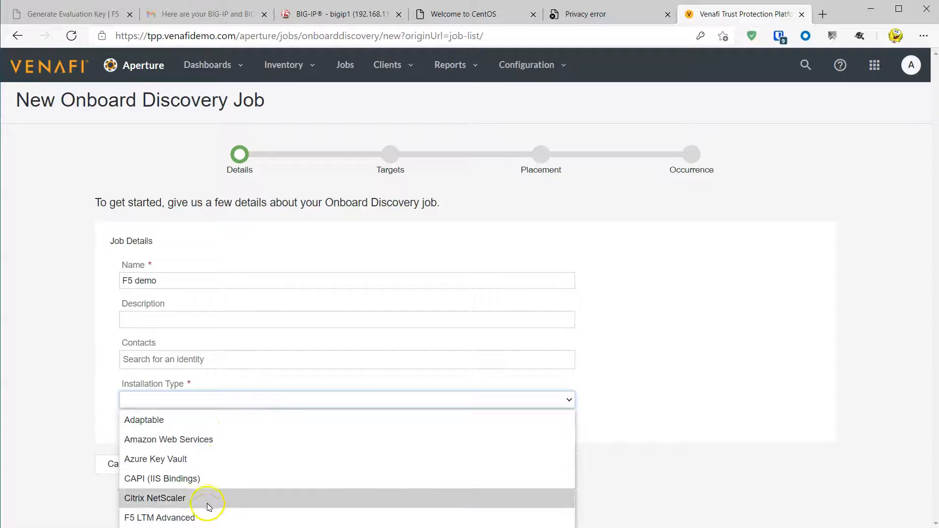
pyautogui.click(204, 518)
pyautogui.click(122, 477)
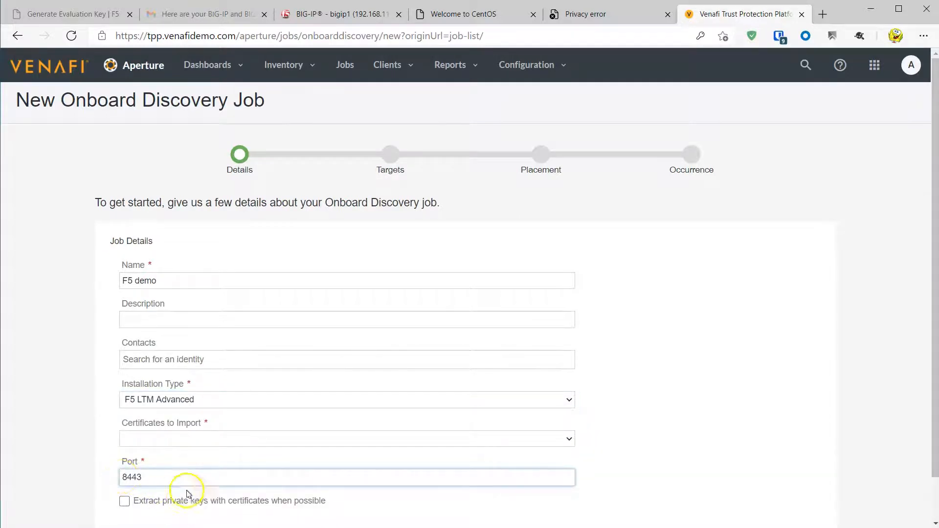
pyautogui.scroll(-1, 142, 387)
pyautogui.click(154, 394)
pyautogui.click(155, 412)
pyautogui.click(178, 517)
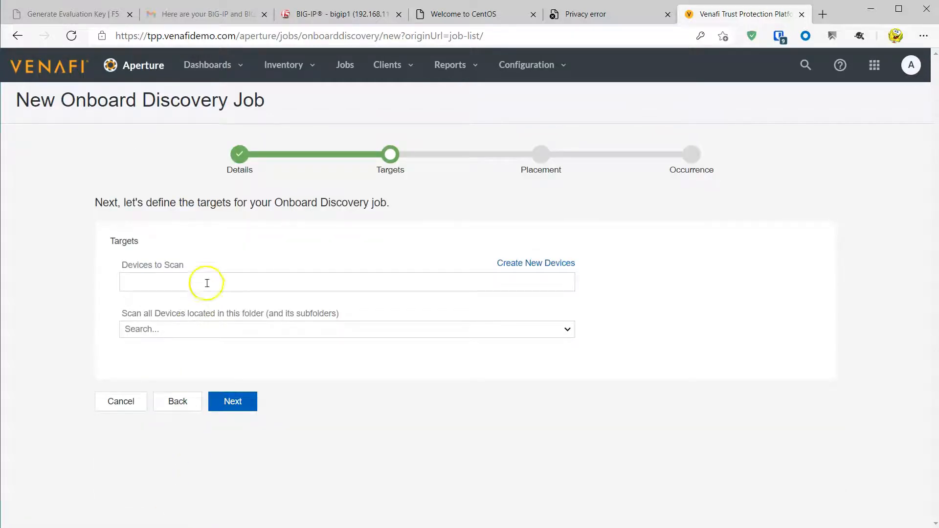
# - Add device 192.168.110.143, copied from the BIG-IP tab, in the F5 Team folder
pyautogui.click(508, 264)
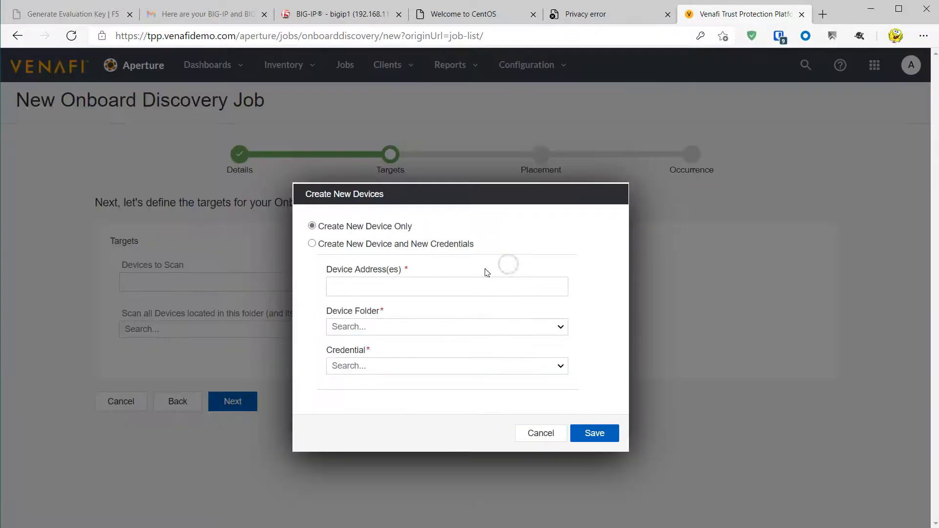
pyautogui.click(365, 286)
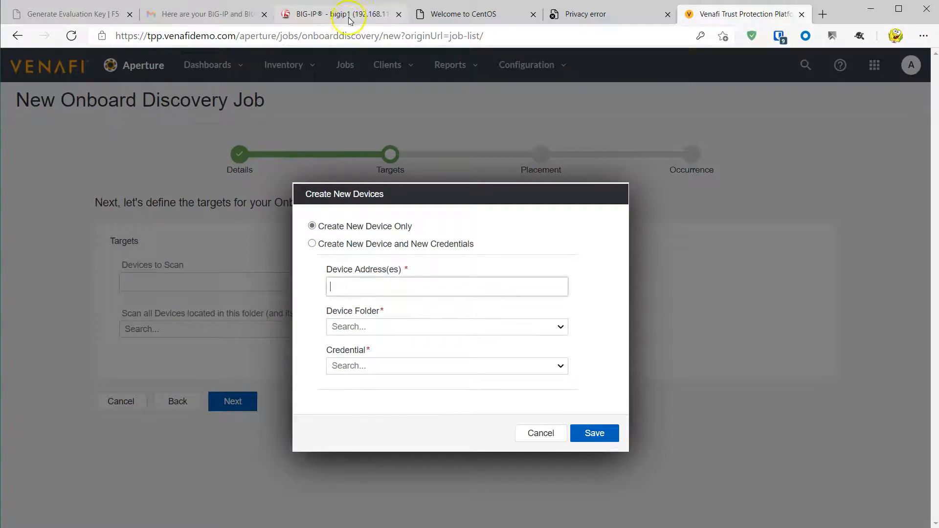
pyautogui.click(349, 14)
pyautogui.moveTo(207, 35); pyautogui.dragTo(272, 35)
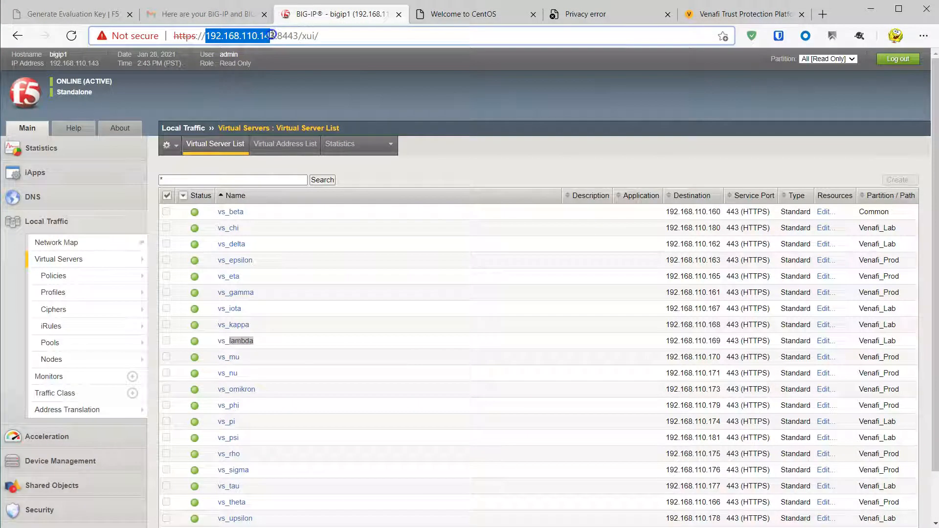
pyautogui.click(744, 15)
pyautogui.write('192.168.110.143')
pyautogui.click(408, 328)
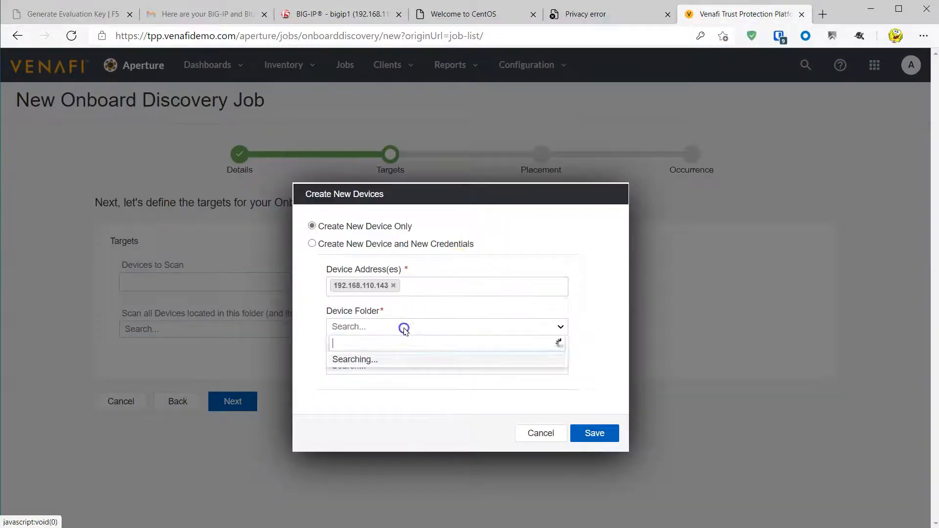
pyautogui.write('ficates \\ F5 Team')
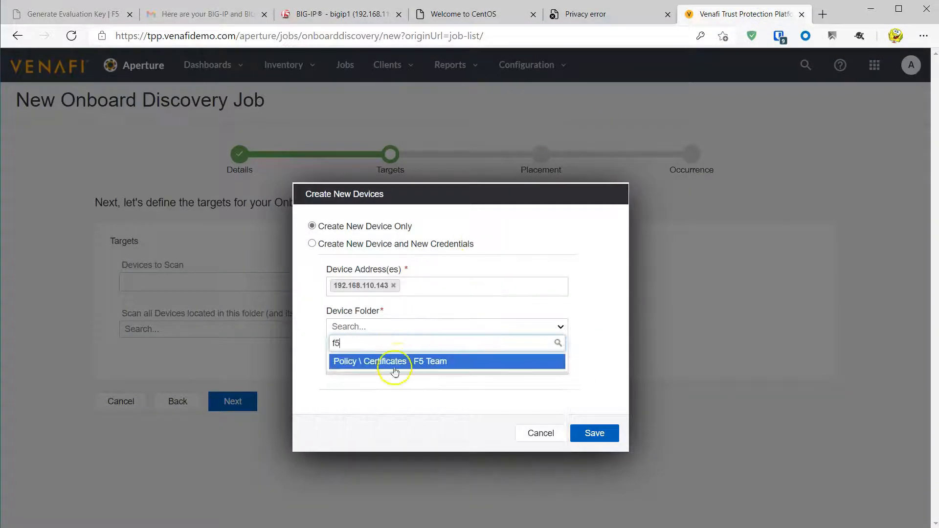
pyautogui.click(395, 360)
# - Create a new f5 admin credential in Policy\Administration\Credentials with its login details, and save the device
pyautogui.click(392, 367)
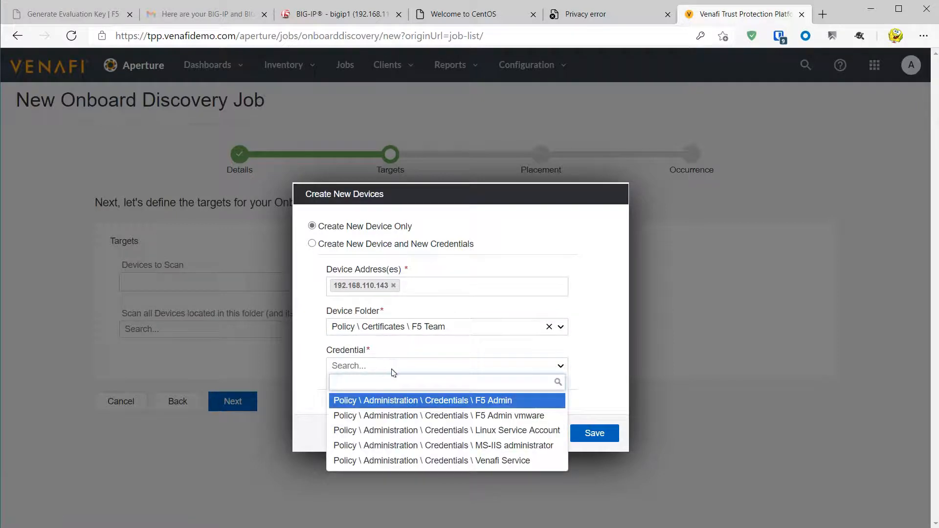
pyautogui.click(372, 249)
pyautogui.click(373, 247)
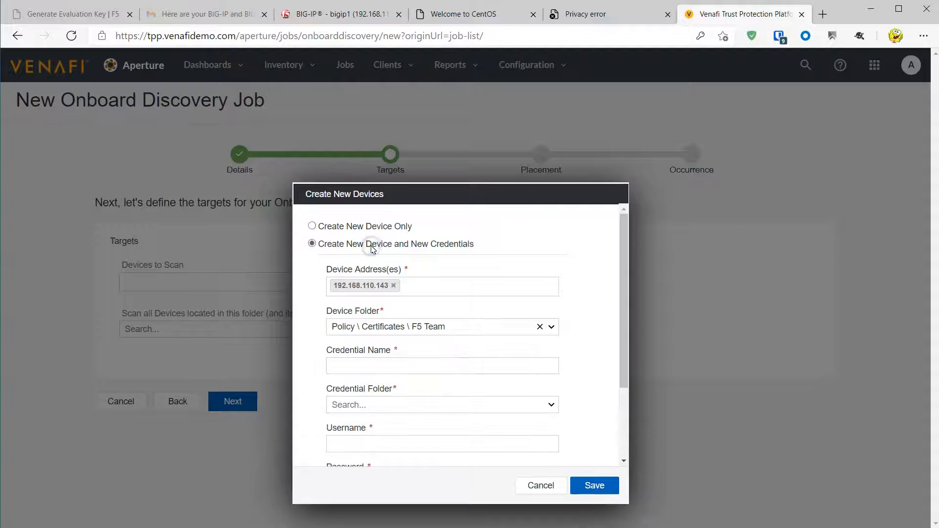
pyautogui.click(387, 368)
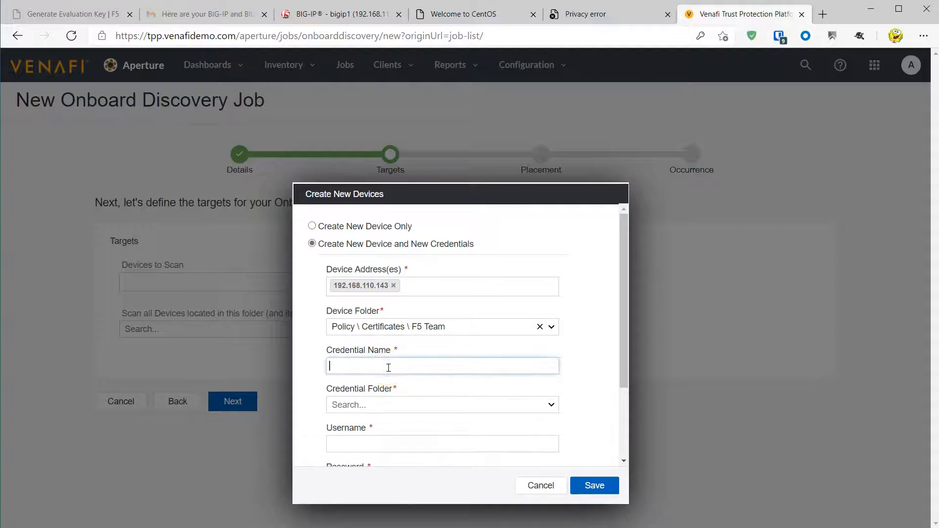
pyautogui.press('Tab')
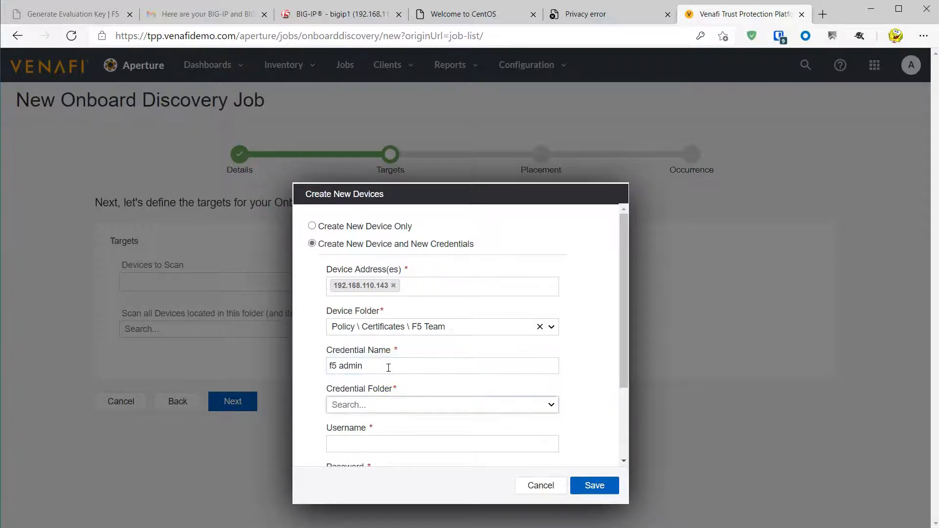
pyautogui.write('cre')
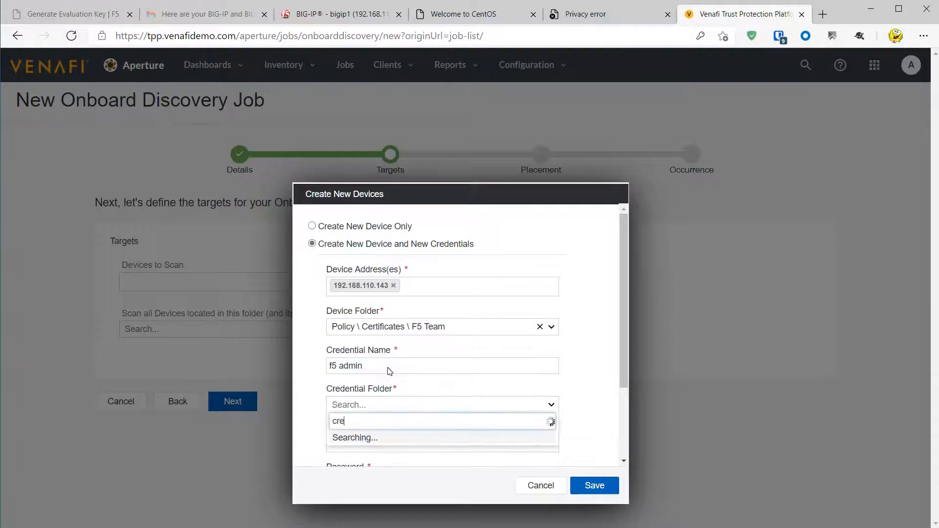
pyautogui.click(443, 440)
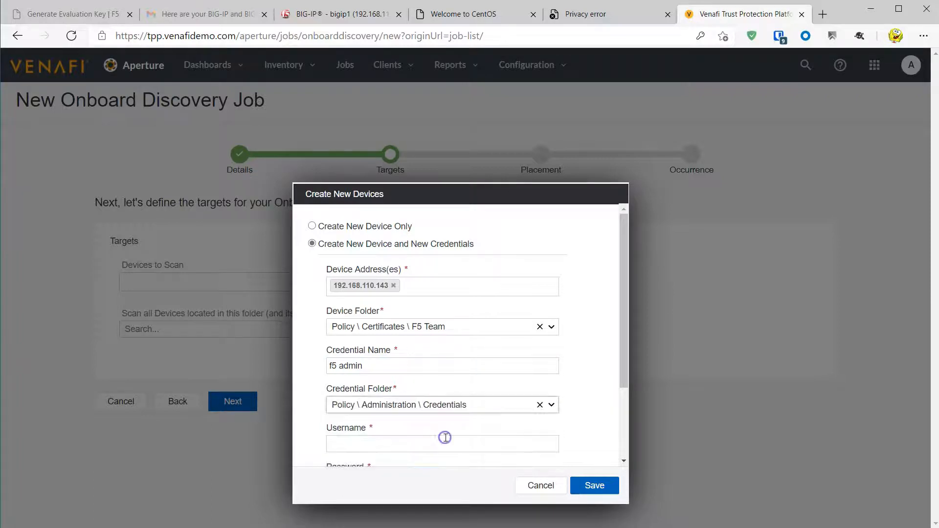
pyautogui.click(434, 445)
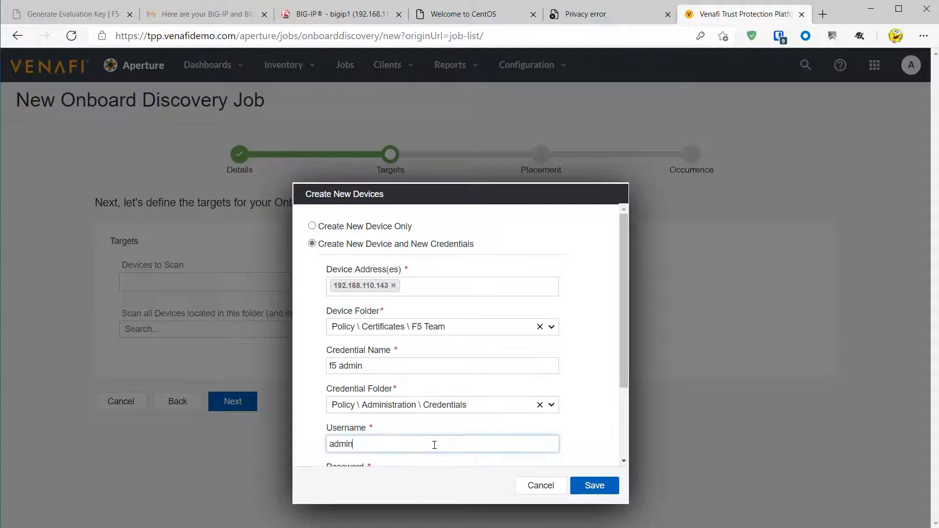
pyautogui.press('Tab')
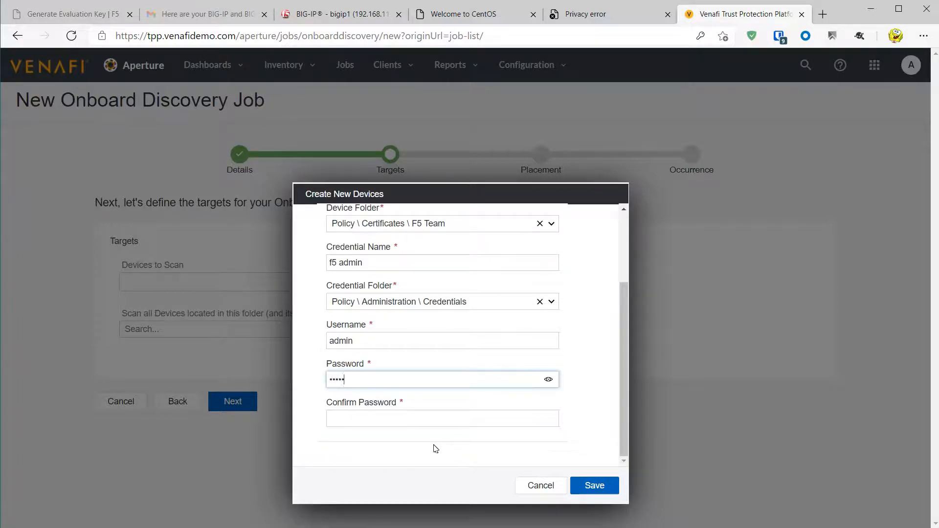
pyautogui.press('Tab')
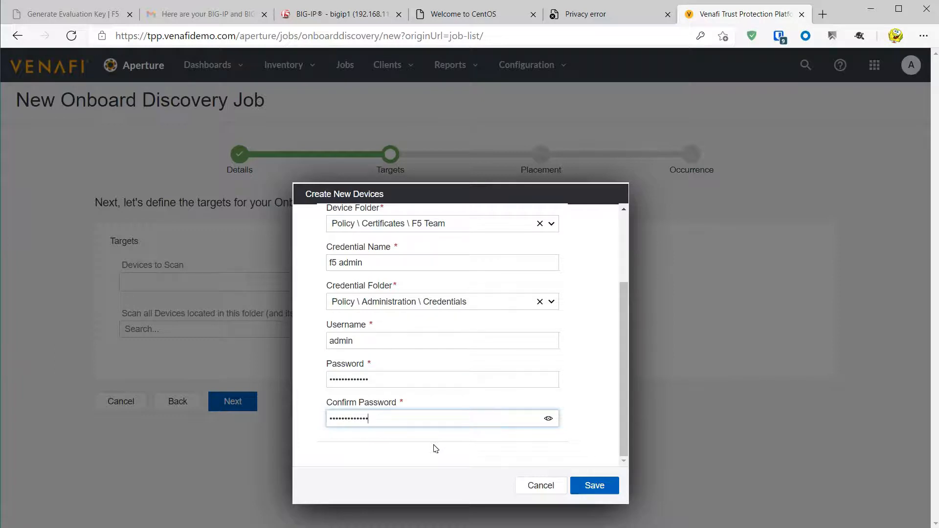
pyautogui.click(594, 485)
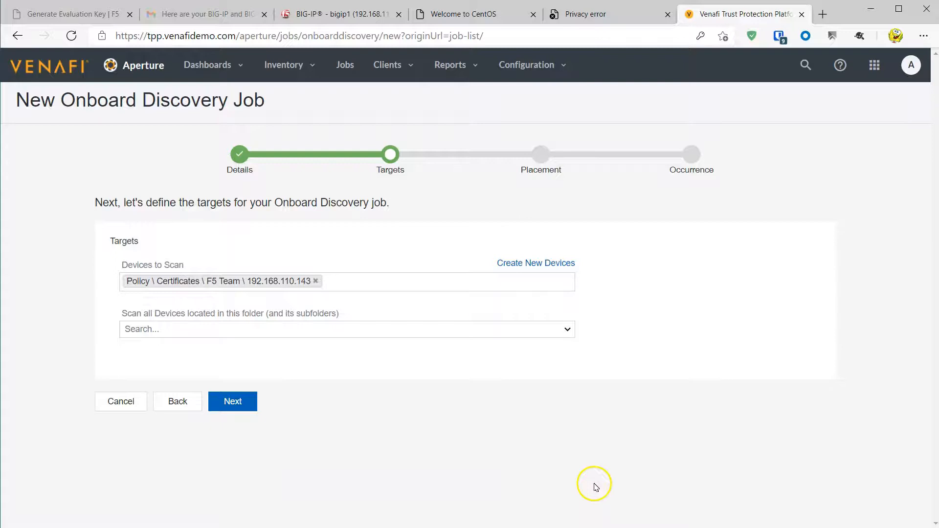
# - Keep default Placement and Occurrence settings, then create and run the F5 demo job
pyautogui.click(233, 402)
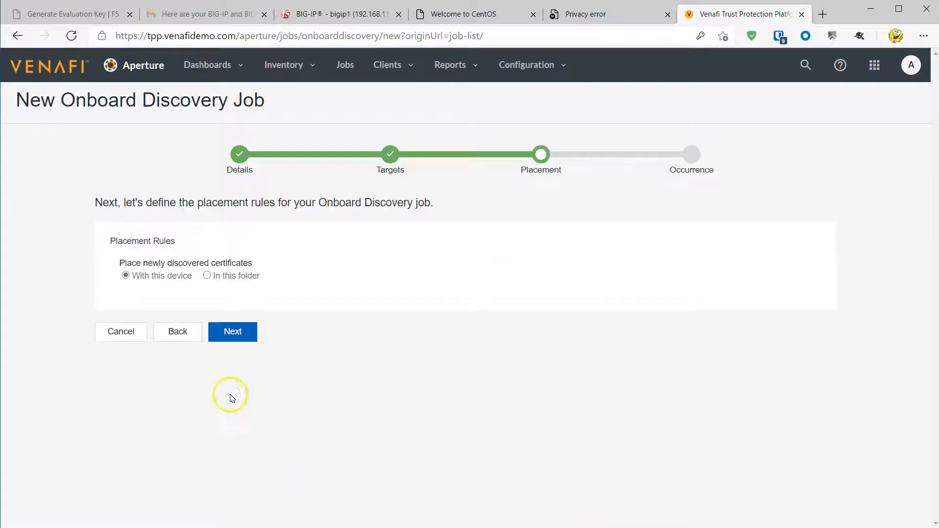
pyautogui.click(225, 336)
pyautogui.click(264, 348)
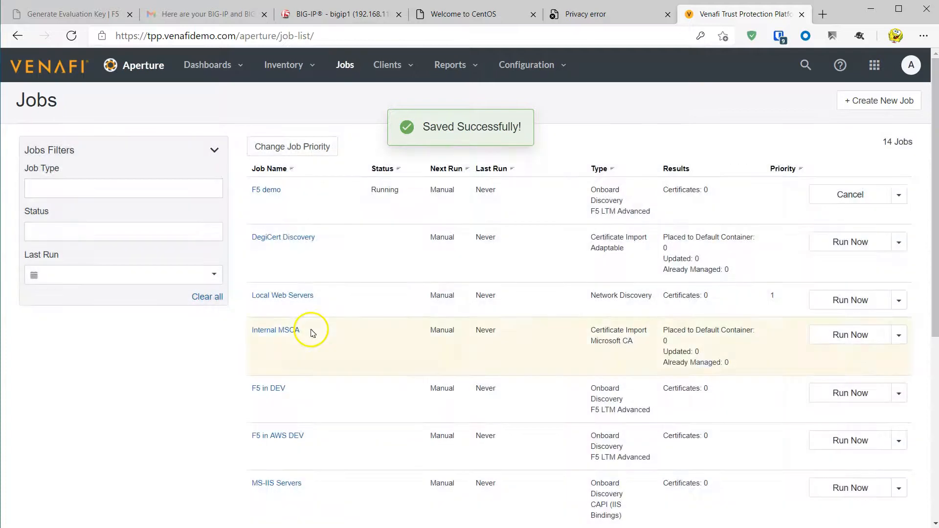
# - Check F5 demo's results until it shows Complete with 22 new certificates
pyautogui.click(268, 191)
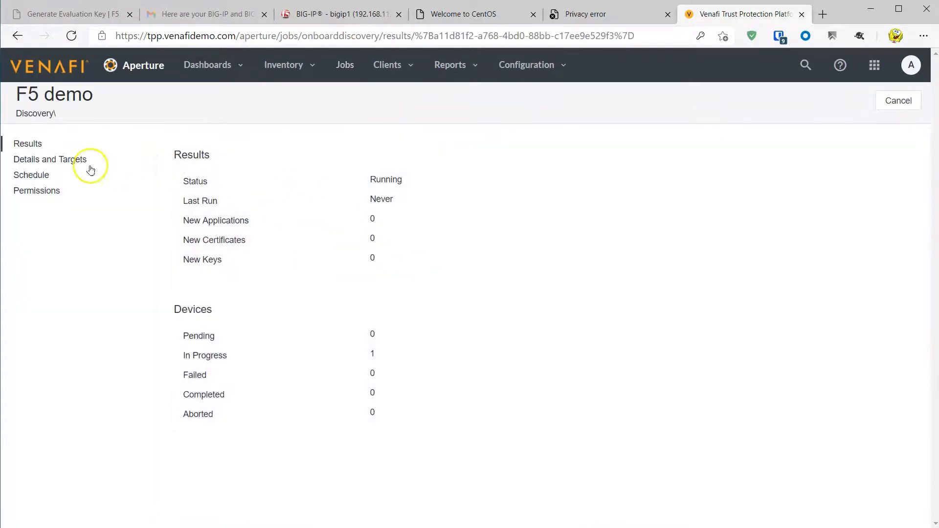
pyautogui.click(43, 159)
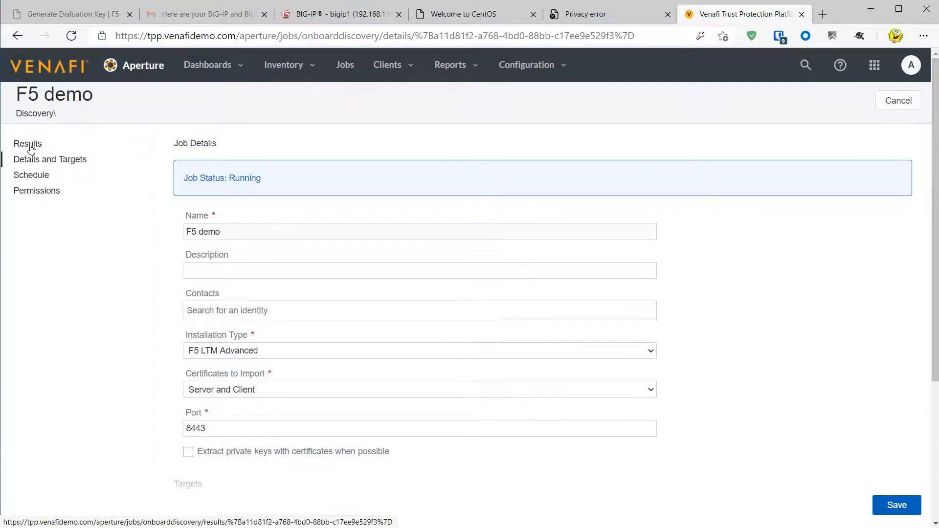
pyautogui.click(30, 145)
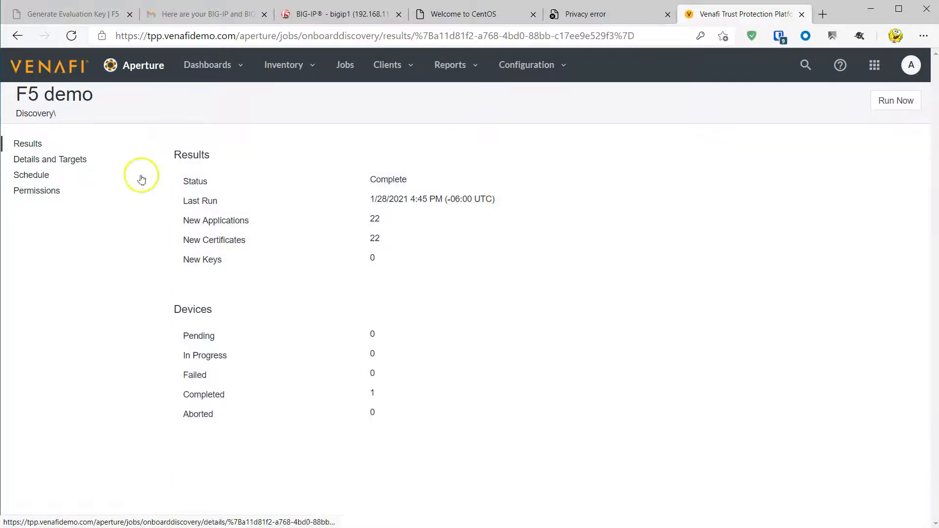
pyautogui.click(208, 65)
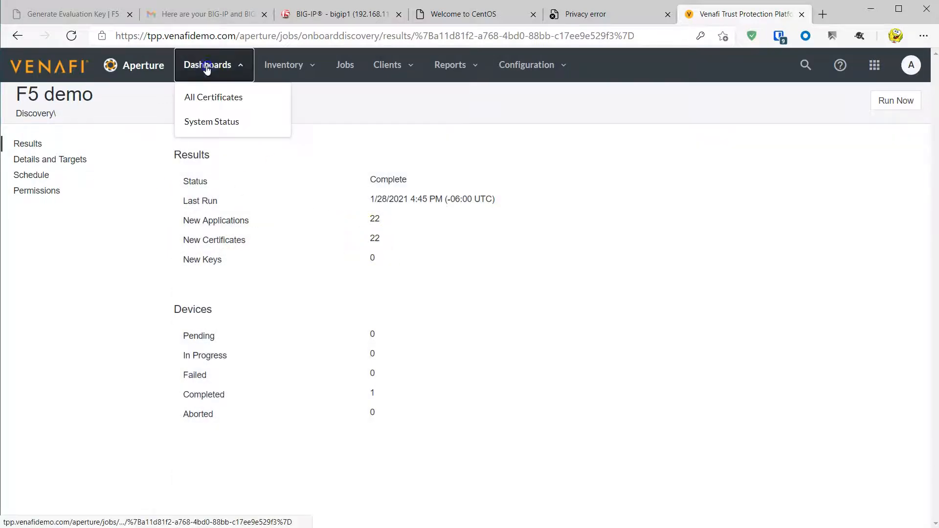
# - On All Certificates, use the Full Range expiration chart to list the Feb 07 certificate, gamma.venafidemo.com
pyautogui.click(204, 106)
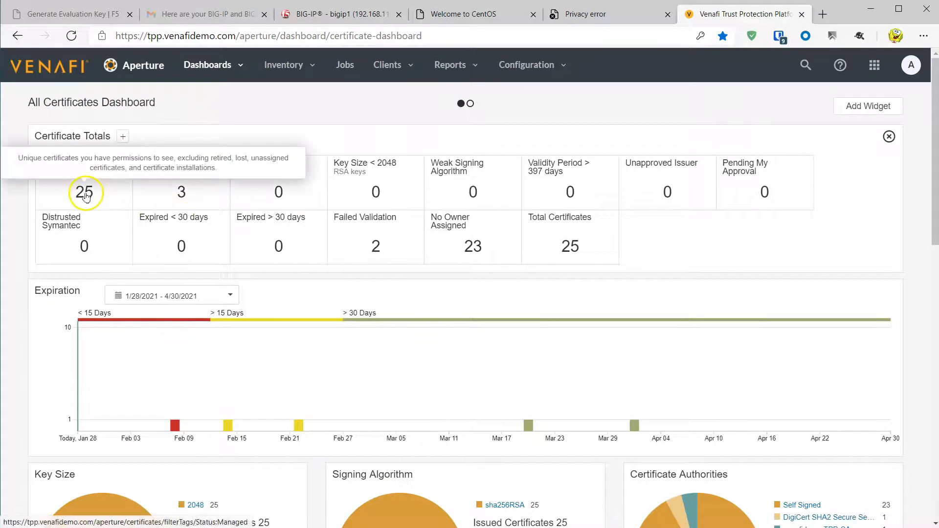
pyautogui.moveTo(297, 430)
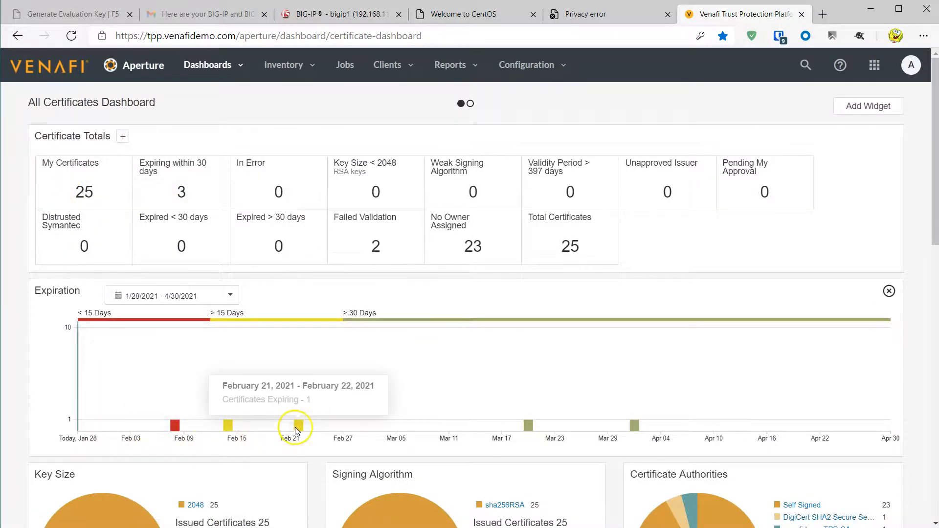
pyautogui.click(231, 295)
pyautogui.click(161, 424)
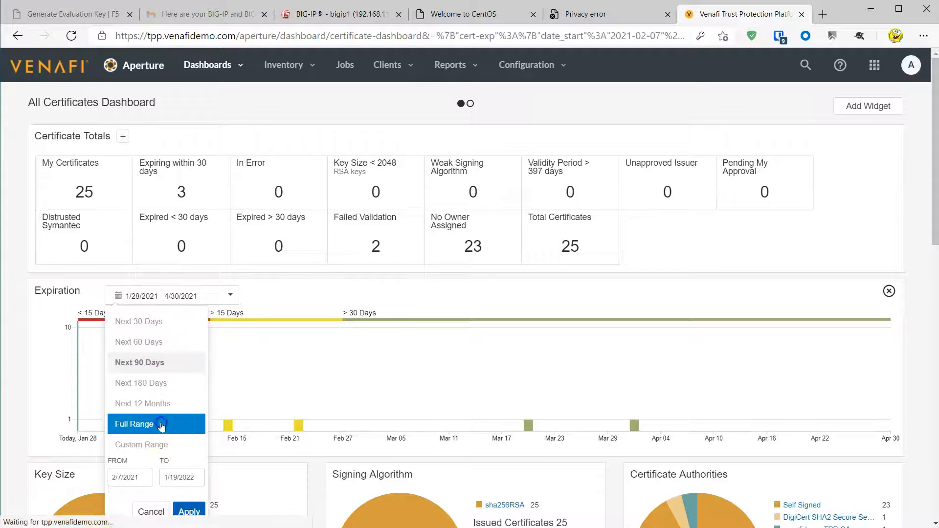
pyautogui.click(83, 427)
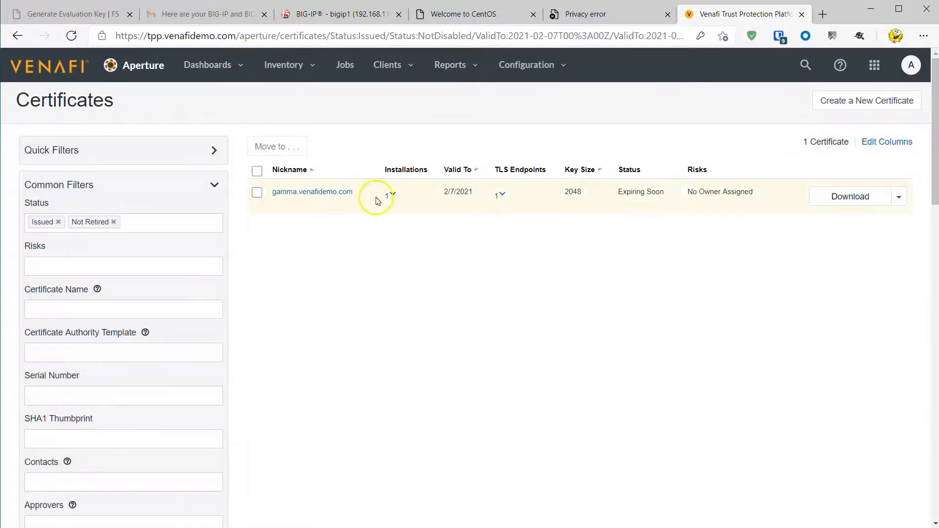
# - Renew gamma.venafidemo.com now, extending it to 1/28/2022, and select its Common Name
pyautogui.click(899, 198)
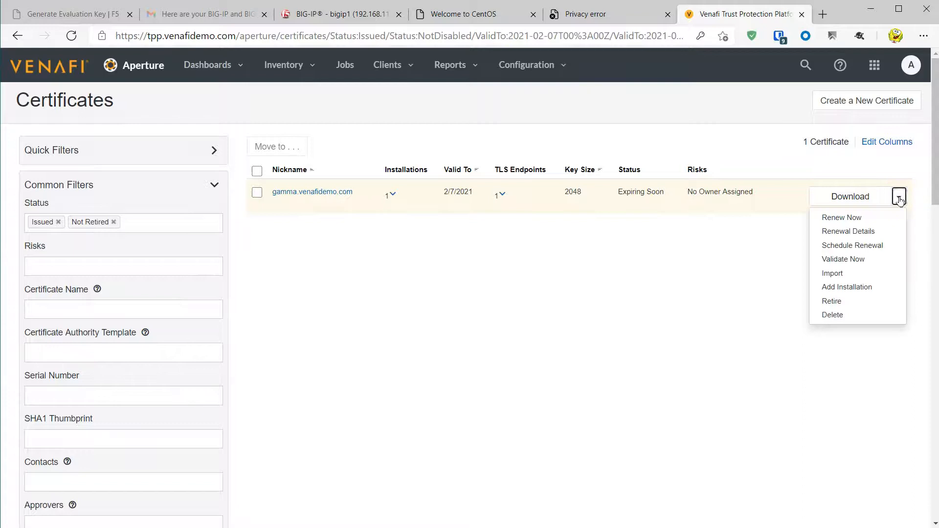
pyautogui.click(842, 218)
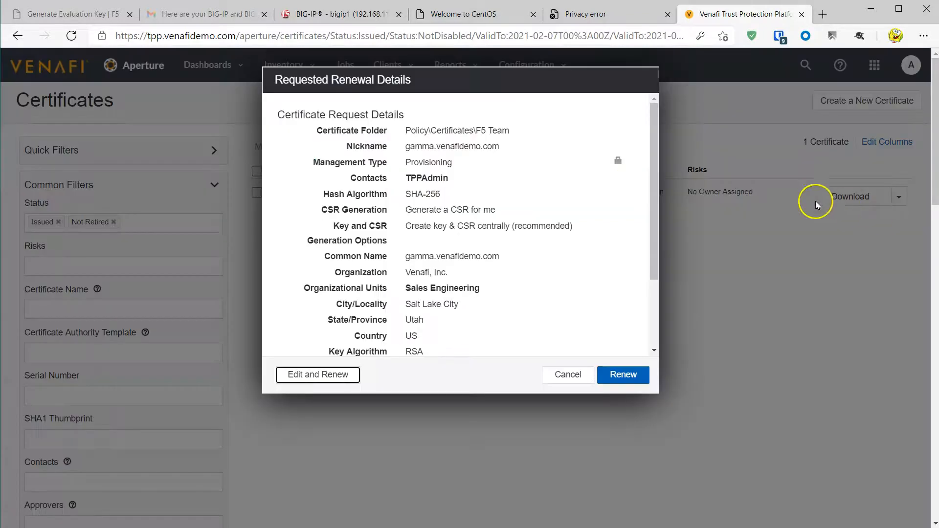
pyautogui.click(624, 377)
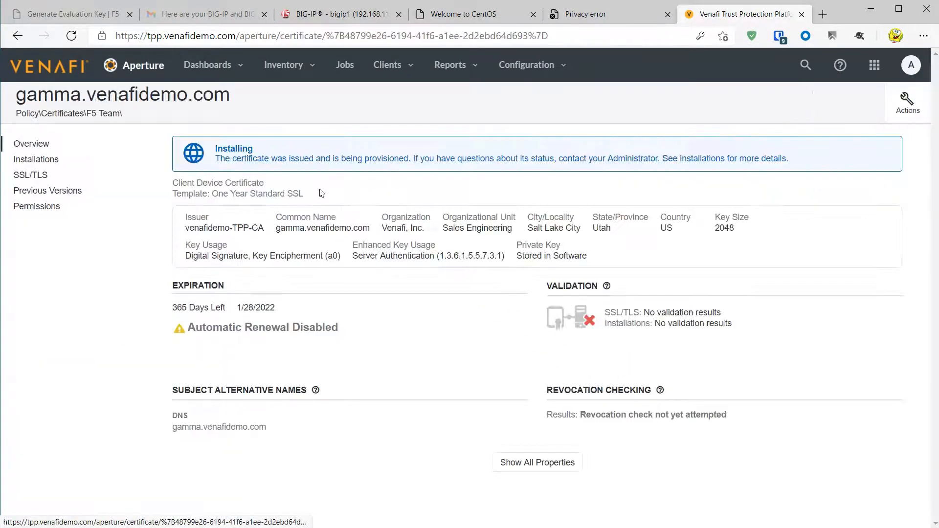
pyautogui.moveTo(276, 228); pyautogui.dragTo(361, 228)
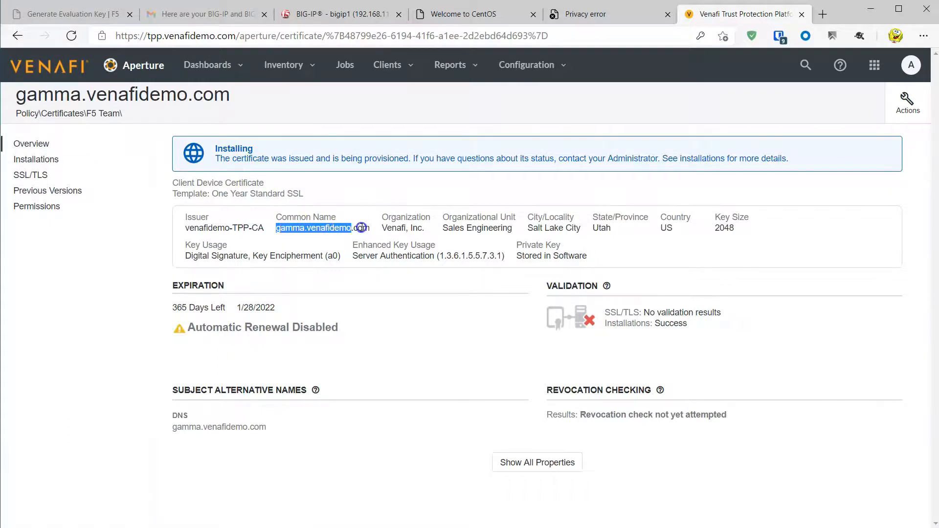
# - Load gamma.venafidemo.com in a new Edge tab from the copied domain
pyautogui.click(823, 14)
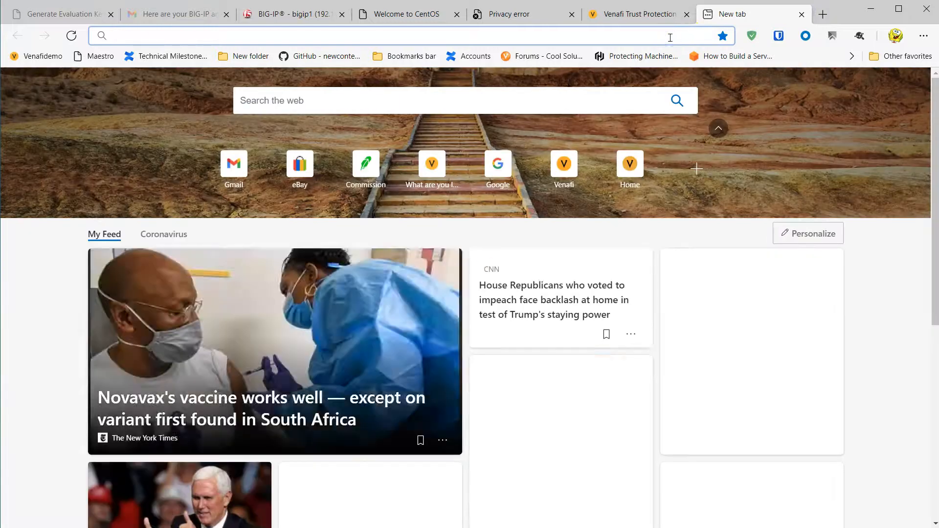
pyautogui.write('https://gamma.venafidemo.com')
pyautogui.press('Return')
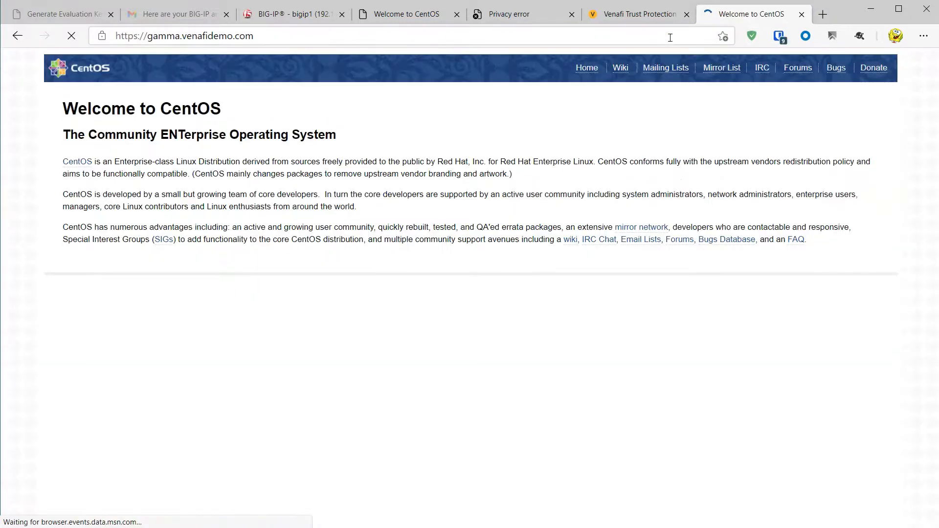
# - Confirm the site's certificate is valid 1/28/2021 to 1/28/2022, then return to Venafi
pyautogui.click(102, 37)
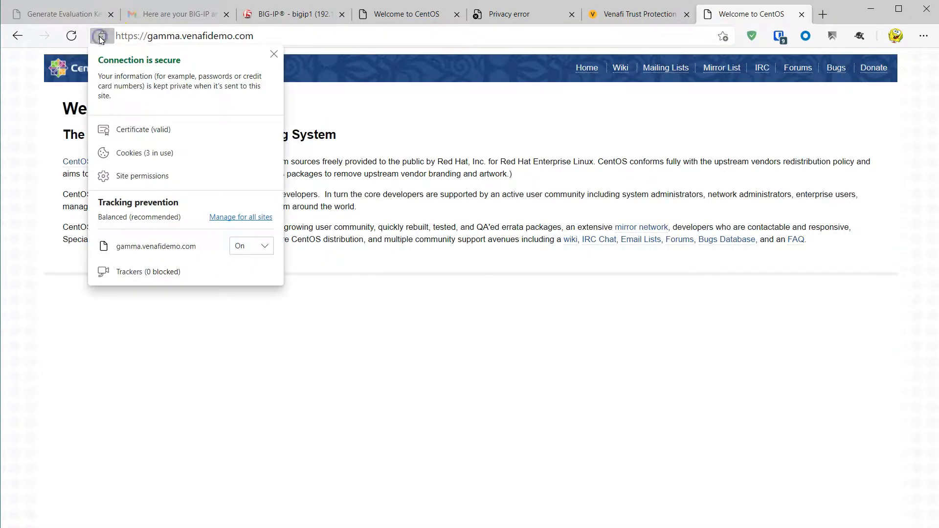
pyautogui.click(122, 129)
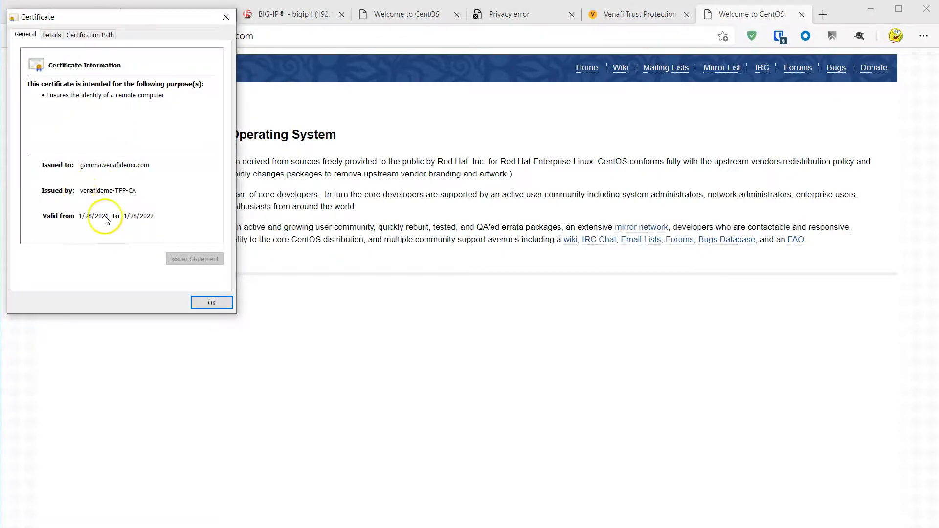
pyautogui.click(211, 303)
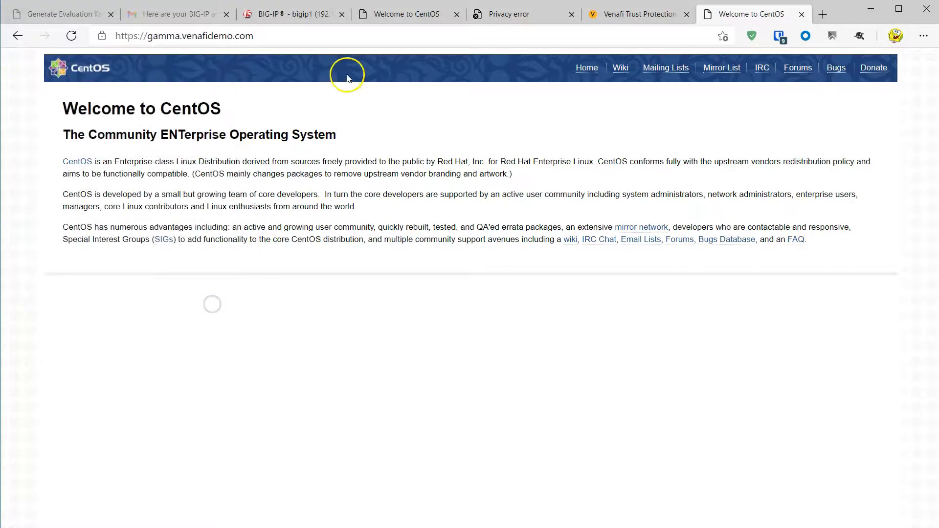
pyautogui.click(635, 12)
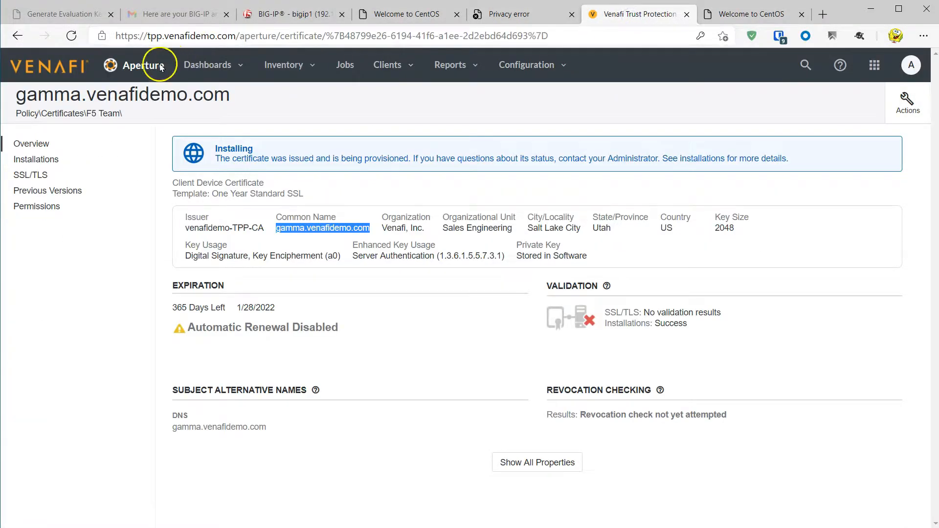
# - Show the All Certificates dashboard: 25 certificates, 2 expiring within 30 days, 23 unowned
pyautogui.click(204, 70)
pyautogui.click(210, 97)
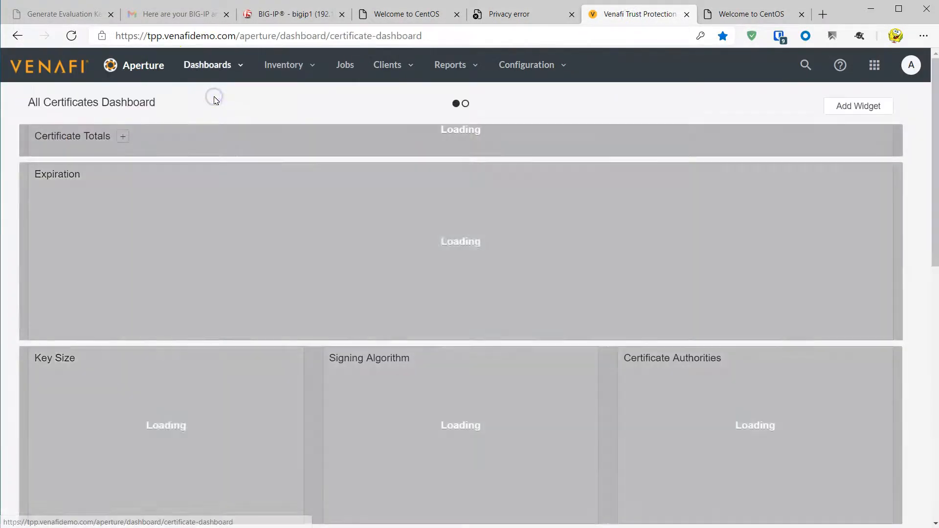
pyautogui.click(168, 248)
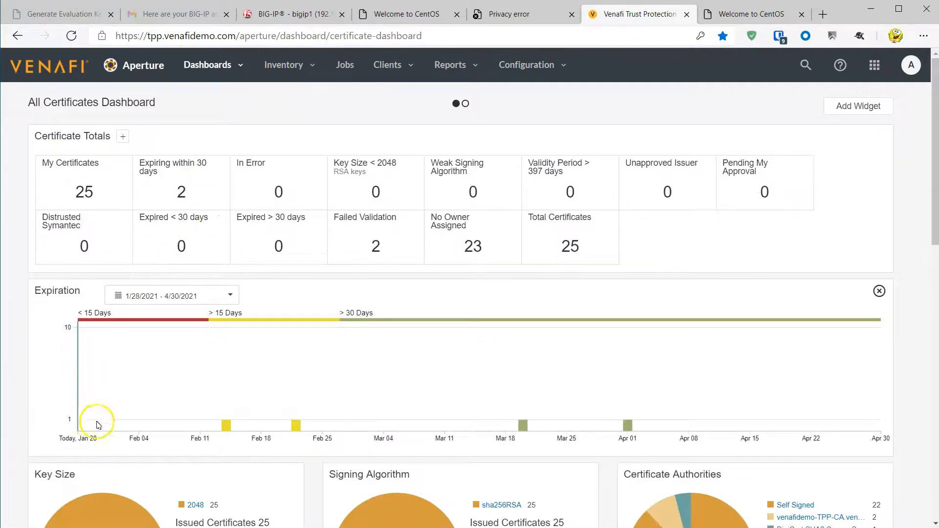